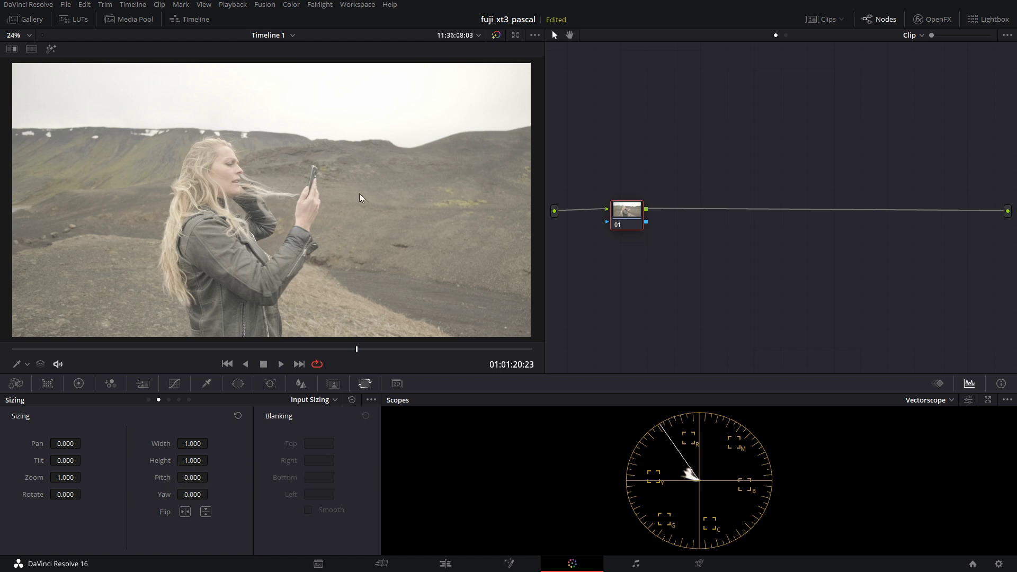
Reposition node 01 nearer the source input and append three serial nodes after it.
{"action": "left_click_drag", "start_coordinate": [628, 213], "coordinate": [607, 215]}
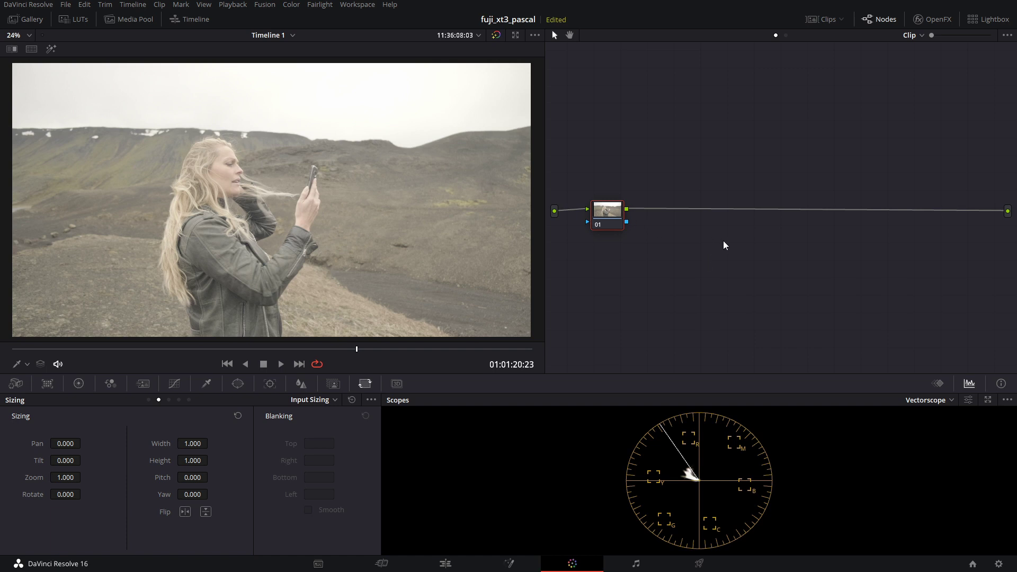
{"action": "key", "text": "alt+s"}
{"action": "key", "text": "alt+s"}
{"action": "key", "text": "alt+s"}
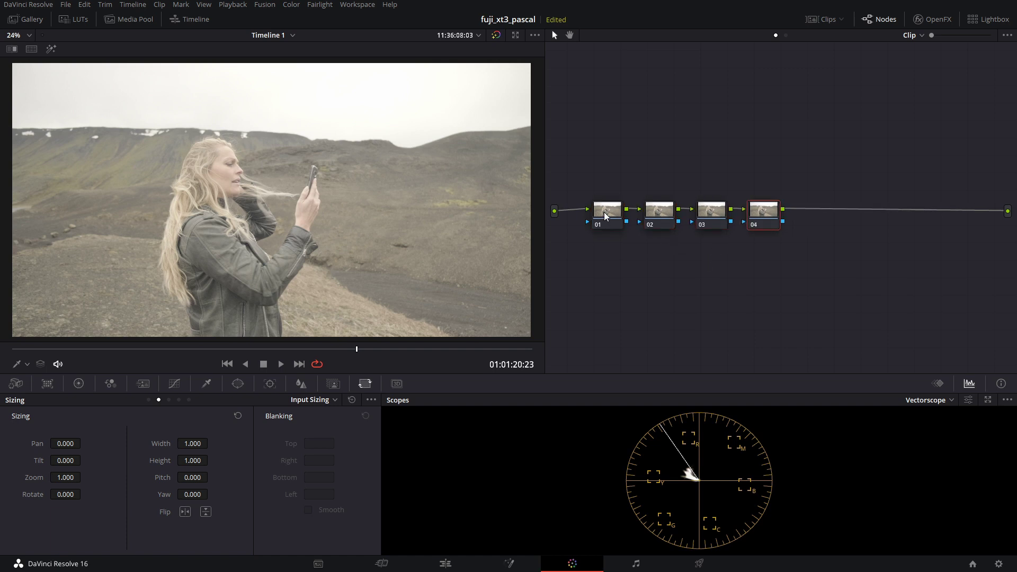
Move node 04 next to the graph output and label node 02 "IDT" and node 04 "ODT".
{"action": "left_click", "coordinate": [604, 212]}
{"action": "left_click", "coordinate": [665, 223]}
{"action": "left_click", "coordinate": [768, 214]}
{"action": "left_click_drag", "start_coordinate": [768, 213], "coordinate": [982, 211]}
{"action": "mouse_move", "coordinate": [658, 214]}
{"action": "left_mouse_down"}
{"action": "mouse_move", "coordinate": [666, 122]}
{"action": "mouse_move", "coordinate": [669, 197]}
{"action": "left_mouse_up"}
{"action": "mouse_move", "coordinate": [979, 214]}
{"action": "left_mouse_down"}
{"action": "mouse_move", "coordinate": [969, 146]}
{"action": "mouse_move", "coordinate": [979, 217]}
{"action": "left_mouse_up"}
{"action": "left_click", "coordinate": [660, 218]}
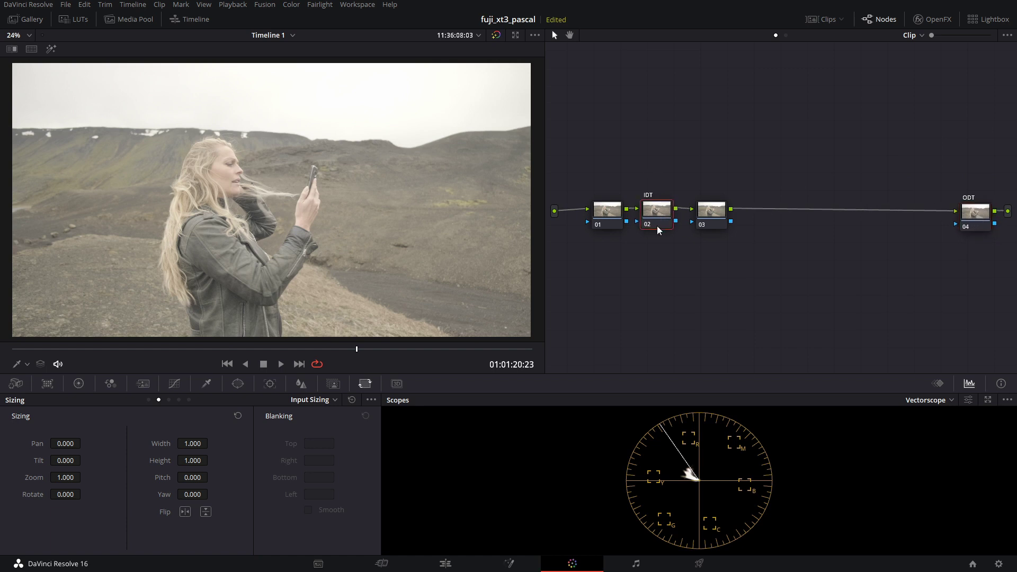
Apply the ACES Transform effect to the IDT node.
{"action": "left_click_drag", "start_coordinate": [652, 224], "coordinate": [655, 217]}
{"action": "left_click_drag", "start_coordinate": [654, 222], "coordinate": [657, 221]}
{"action": "left_click", "coordinate": [937, 20]}
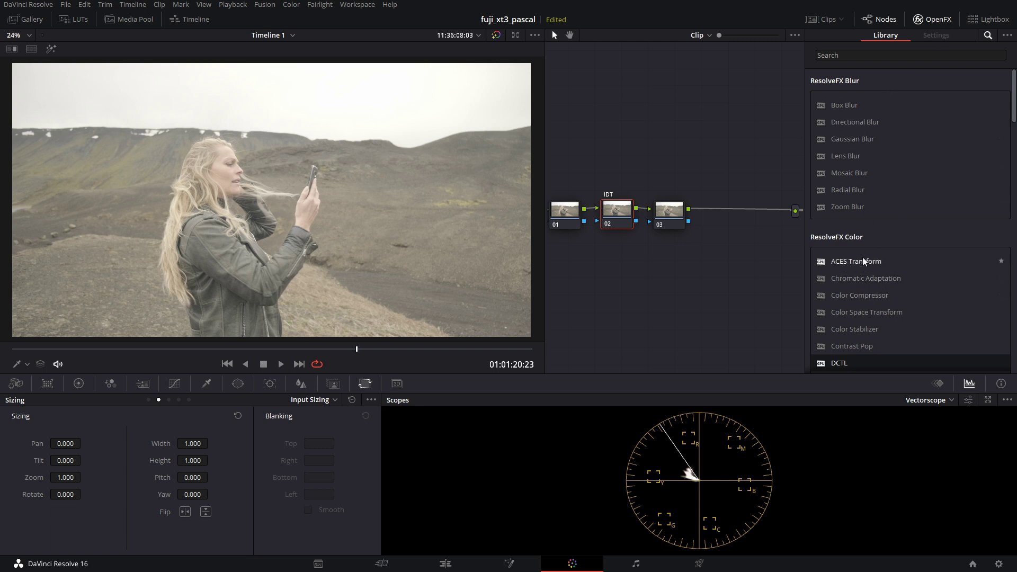
{"action": "left_click_drag", "start_coordinate": [861, 261], "coordinate": [614, 210]}
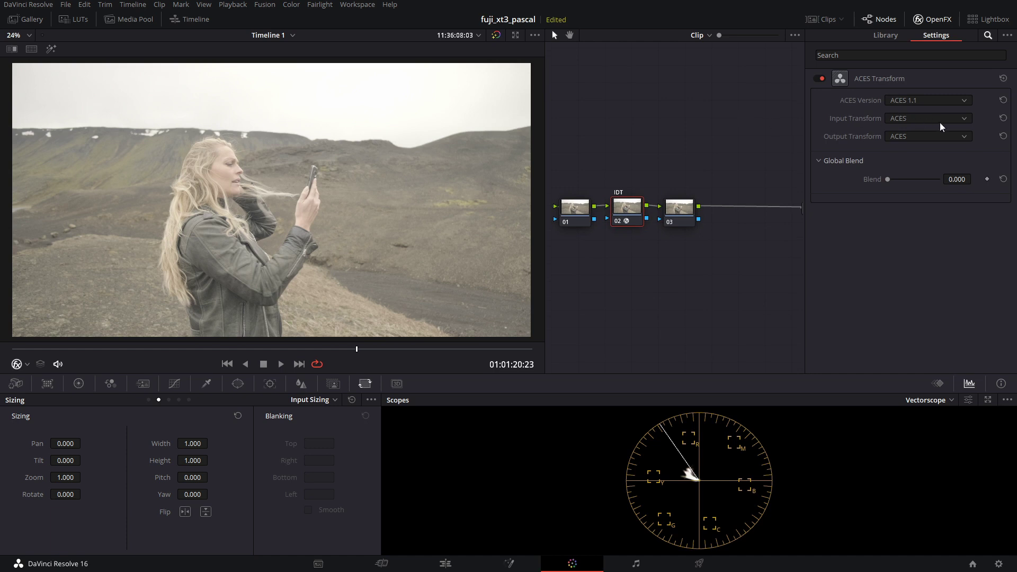
Set the Input Transform of the IDT node's ACES Transform to RWG/Log3G10.
{"action": "left_click", "coordinate": [925, 117]}
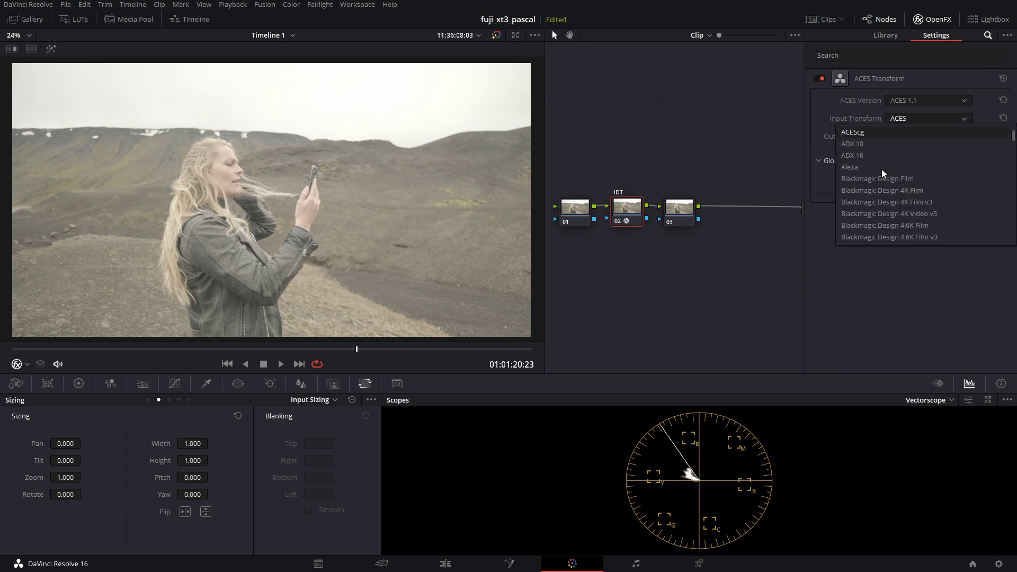
{"action": "scroll", "coordinate": [881, 171], "scroll_direction": "down", "scroll_amount": 15}
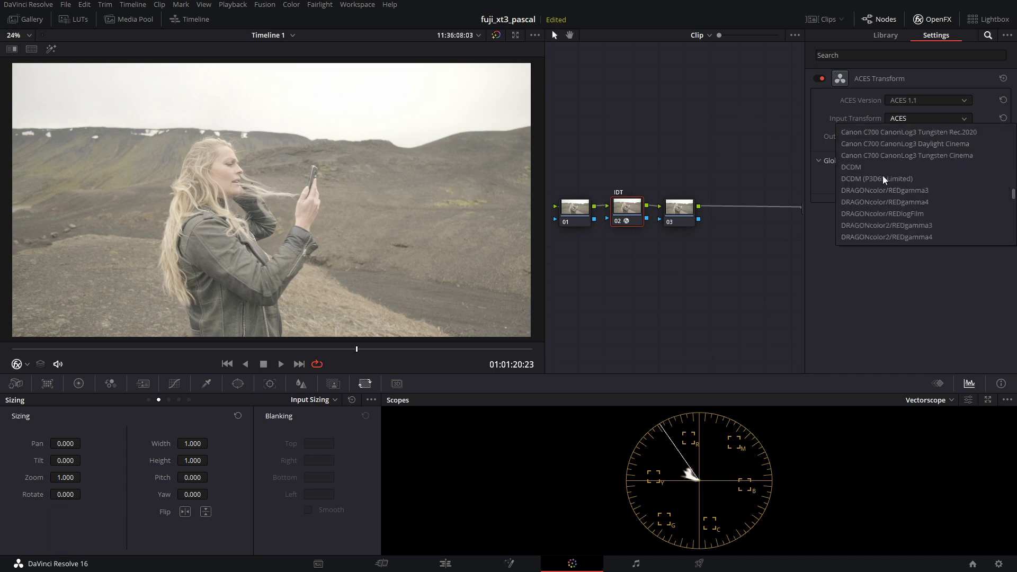
{"action": "scroll", "coordinate": [883, 176], "scroll_direction": "down", "scroll_amount": 9}
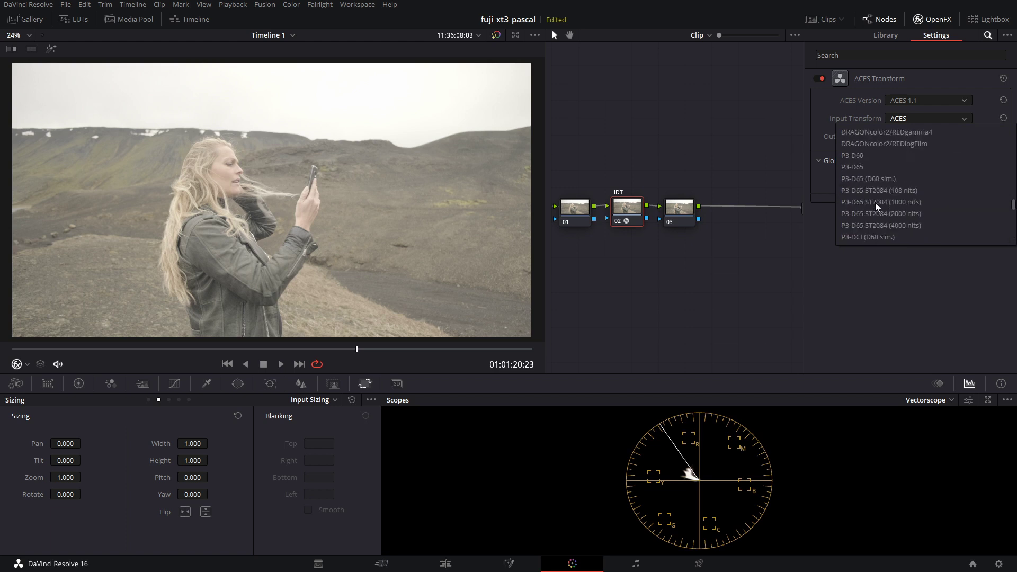
{"action": "scroll", "coordinate": [882, 191], "scroll_direction": "down", "scroll_amount": 10}
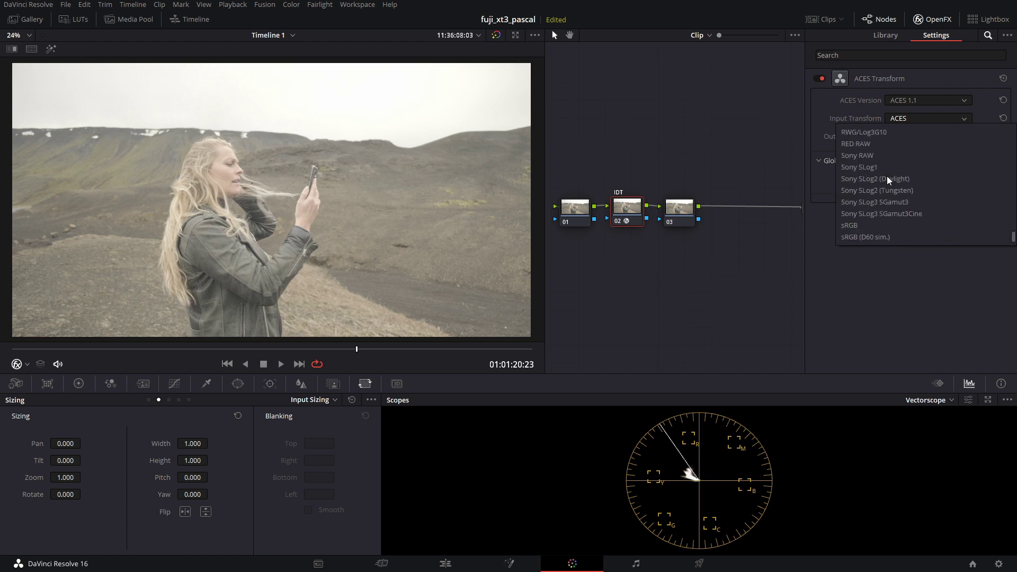
{"action": "scroll", "coordinate": [910, 204], "scroll_direction": "up", "scroll_amount": 20}
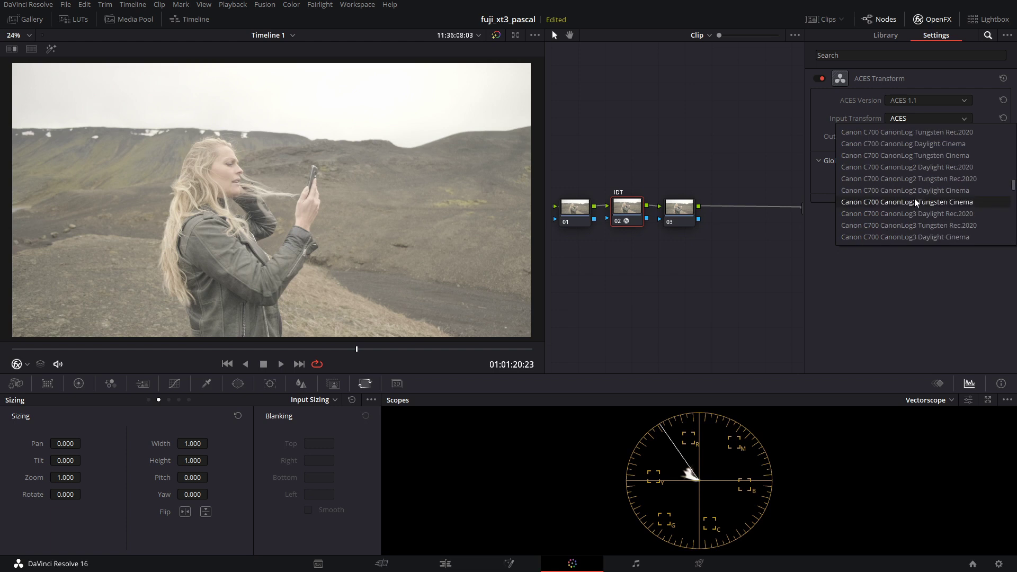
{"action": "scroll", "coordinate": [911, 197], "scroll_direction": "down", "scroll_amount": 10}
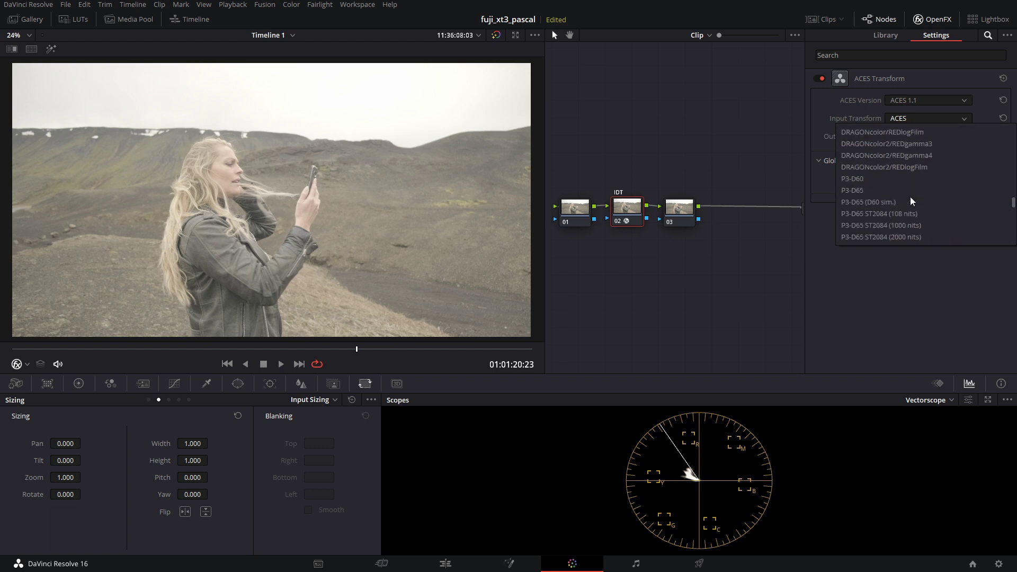
{"action": "scroll", "coordinate": [910, 196], "scroll_direction": "down", "scroll_amount": 3}
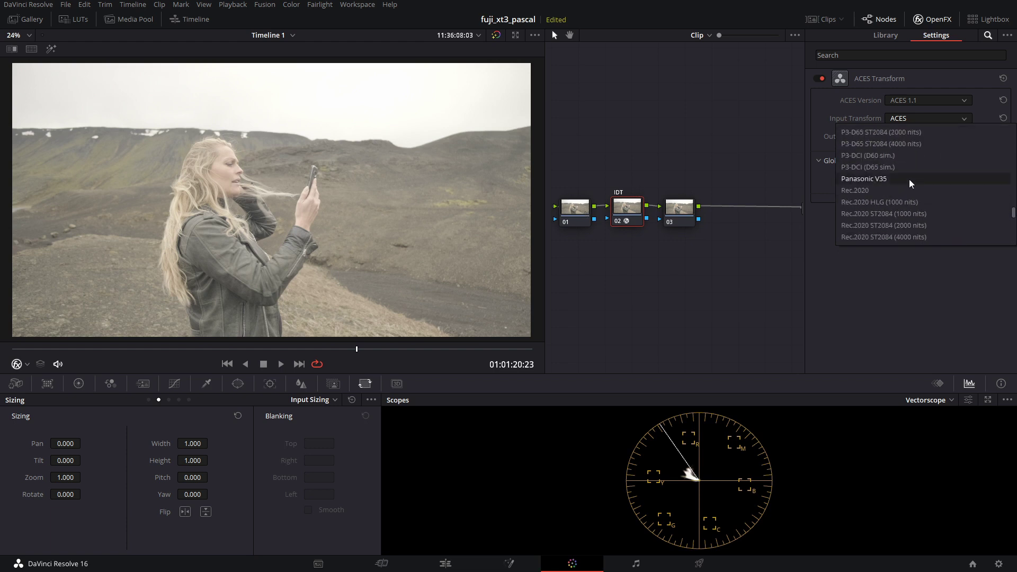
{"action": "scroll", "coordinate": [910, 178], "scroll_direction": "down", "scroll_amount": 6}
{"action": "scroll", "coordinate": [910, 178], "scroll_direction": "up", "scroll_amount": 2}
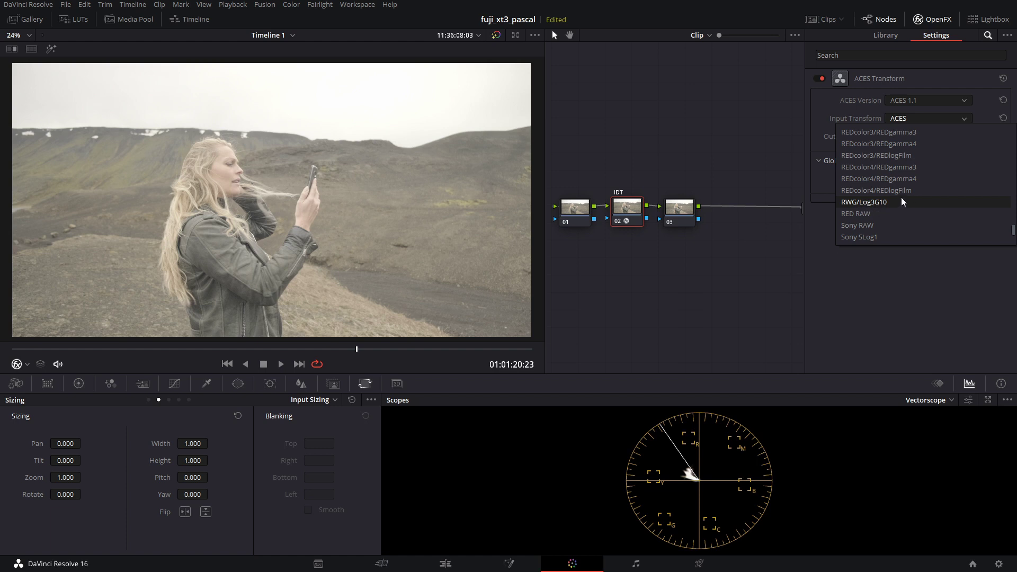
{"action": "scroll", "coordinate": [868, 207], "scroll_direction": "down", "scroll_amount": 2}
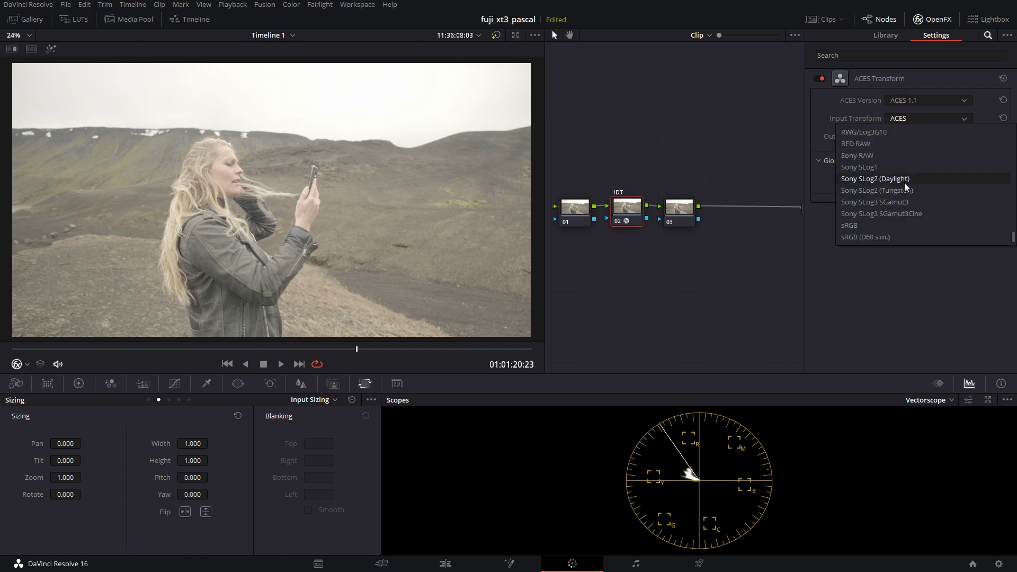
{"action": "scroll", "coordinate": [918, 212], "scroll_direction": "up", "scroll_amount": 4}
{"action": "scroll", "coordinate": [921, 190], "scroll_direction": "up", "scroll_amount": 5}
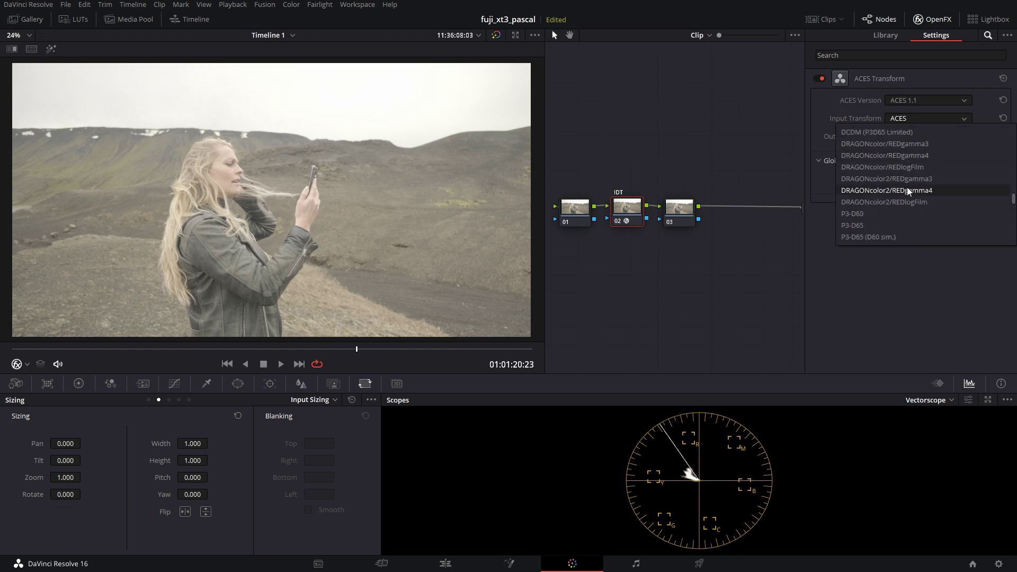
{"action": "scroll", "coordinate": [939, 152], "scroll_direction": "up", "scroll_amount": 1}
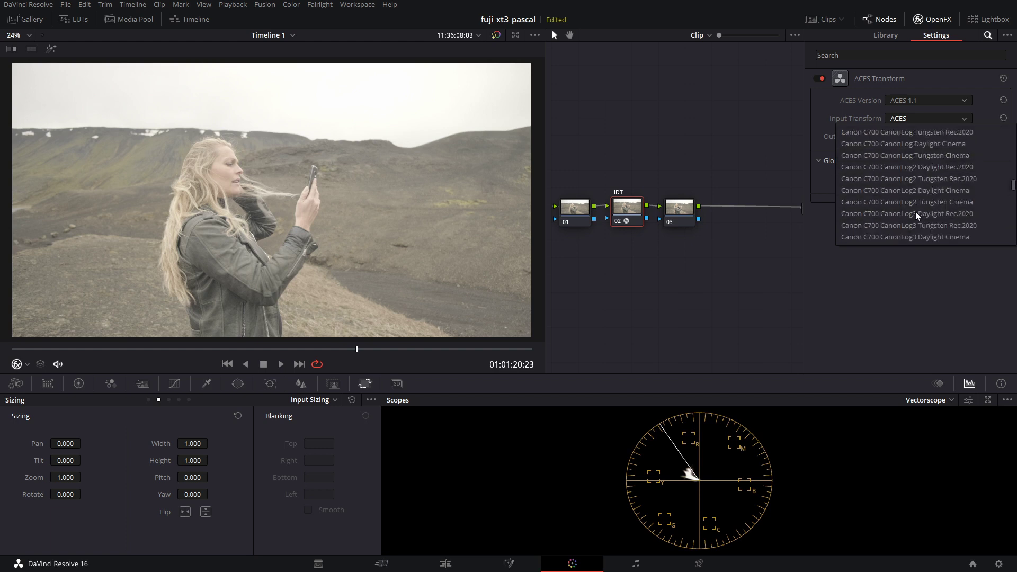
{"action": "scroll", "coordinate": [922, 212], "scroll_direction": "down", "scroll_amount": 9}
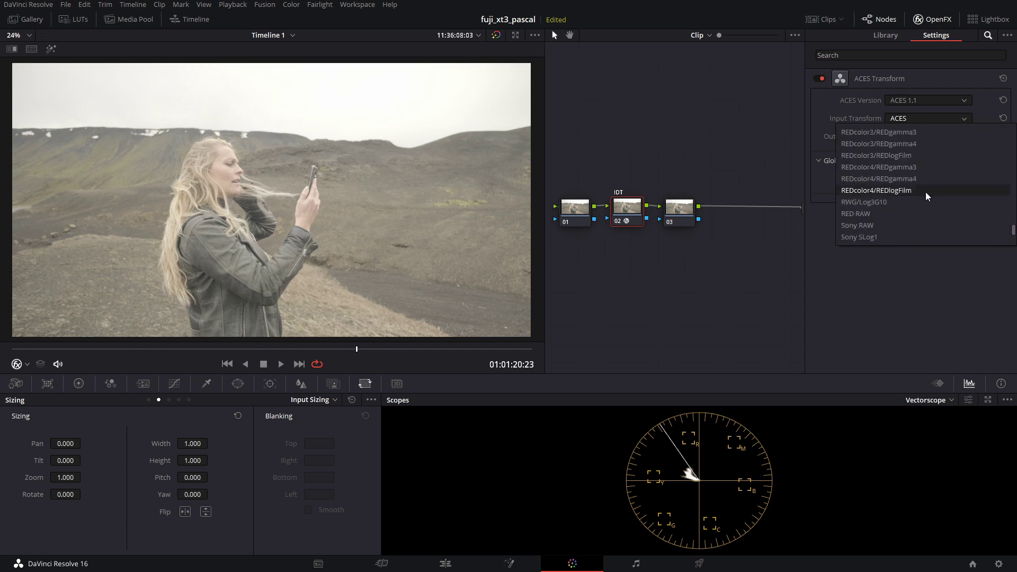
{"action": "left_click", "coordinate": [872, 202]}
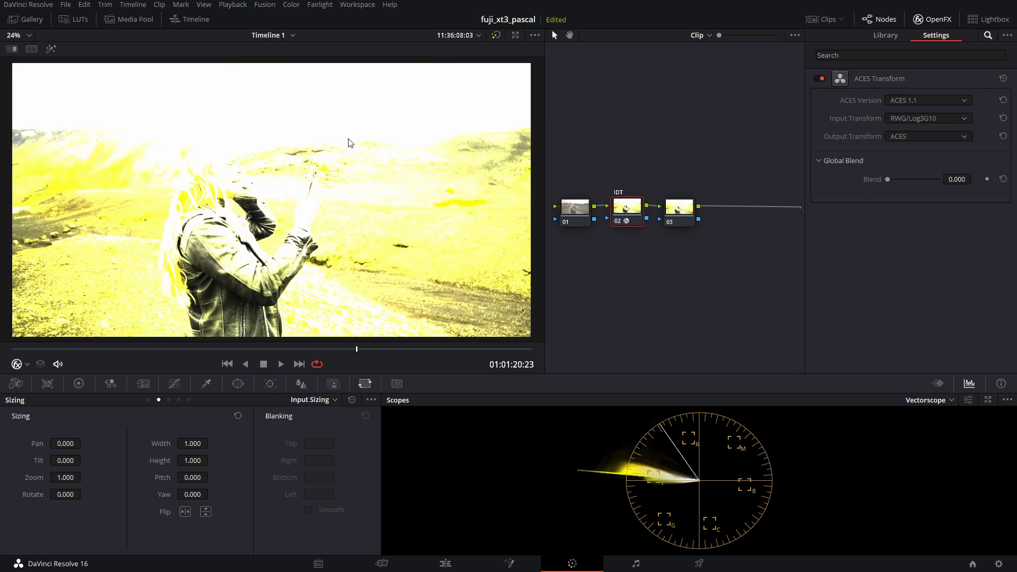
Set the Output Transform of the IDT node's ACES Transform to ACEScct.
{"action": "left_click", "coordinate": [910, 137]}
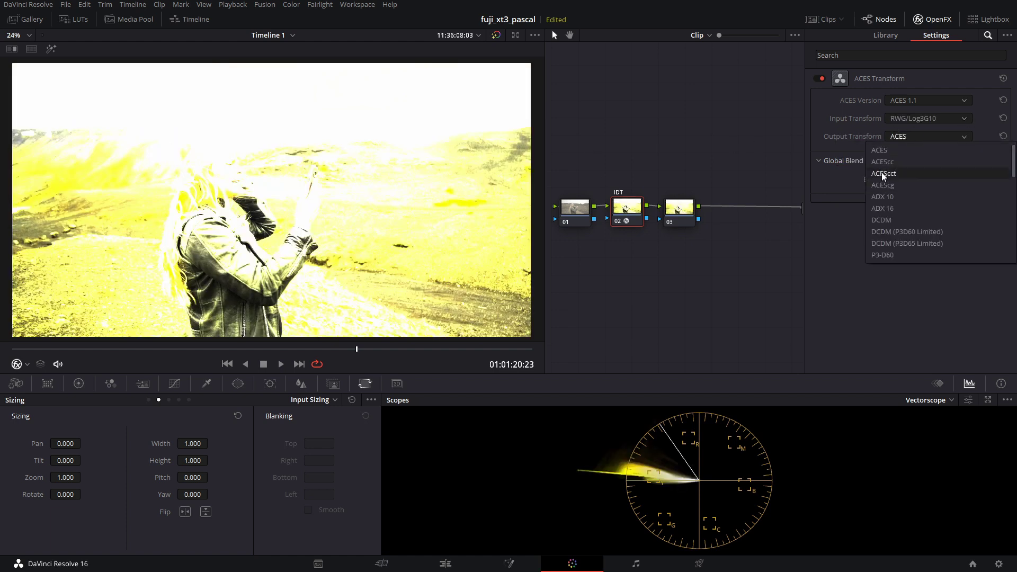
{"action": "left_click", "coordinate": [861, 137]}
{"action": "left_click", "coordinate": [919, 138]}
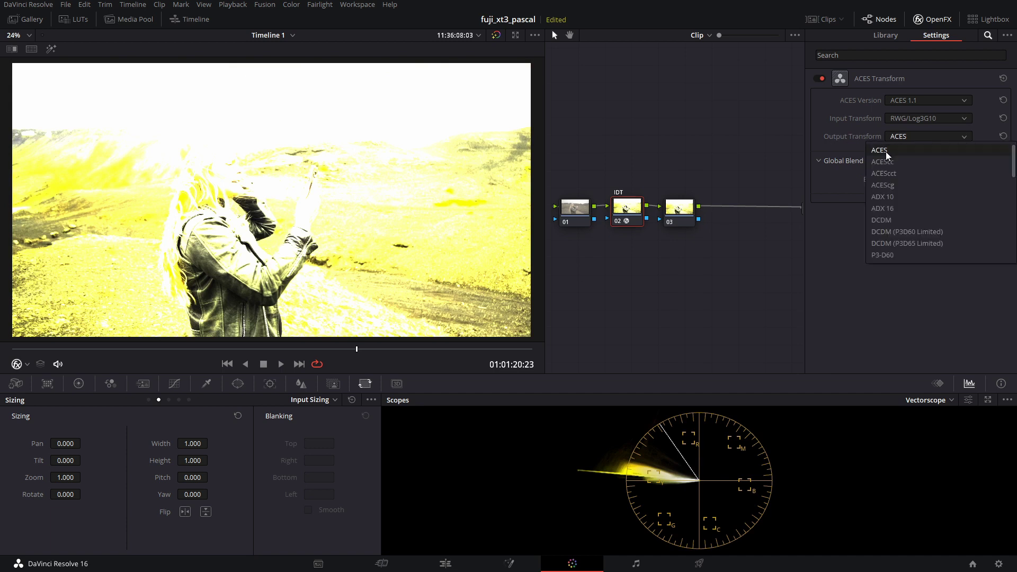
{"action": "left_click", "coordinate": [917, 172]}
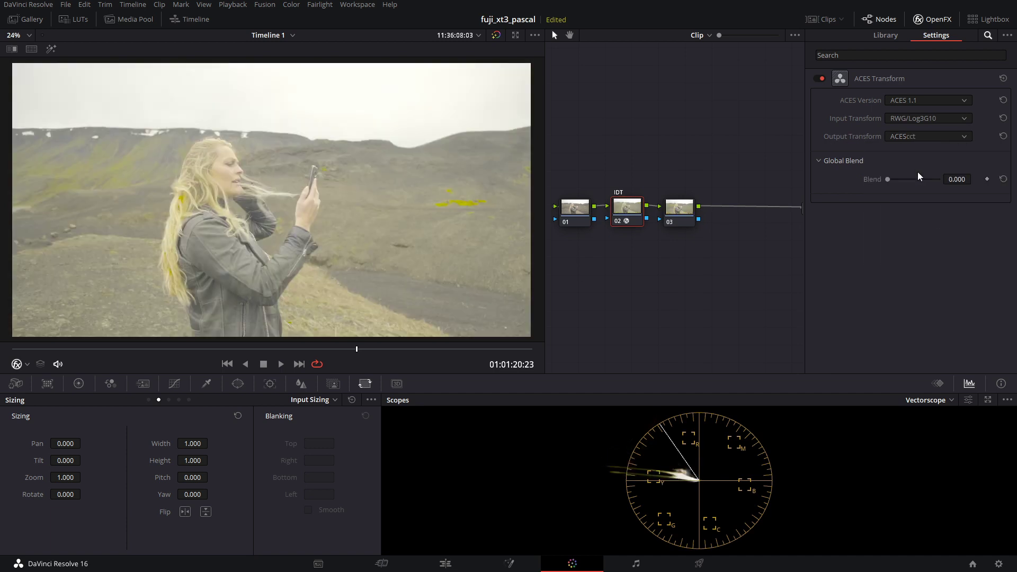
Bring the ODT node closer to the other nodes and apply the ACES Transform effect to it.
{"action": "left_click_drag", "start_coordinate": [739, 228], "coordinate": [621, 227]}
{"action": "left_click_drag", "start_coordinate": [793, 213], "coordinate": [732, 211]}
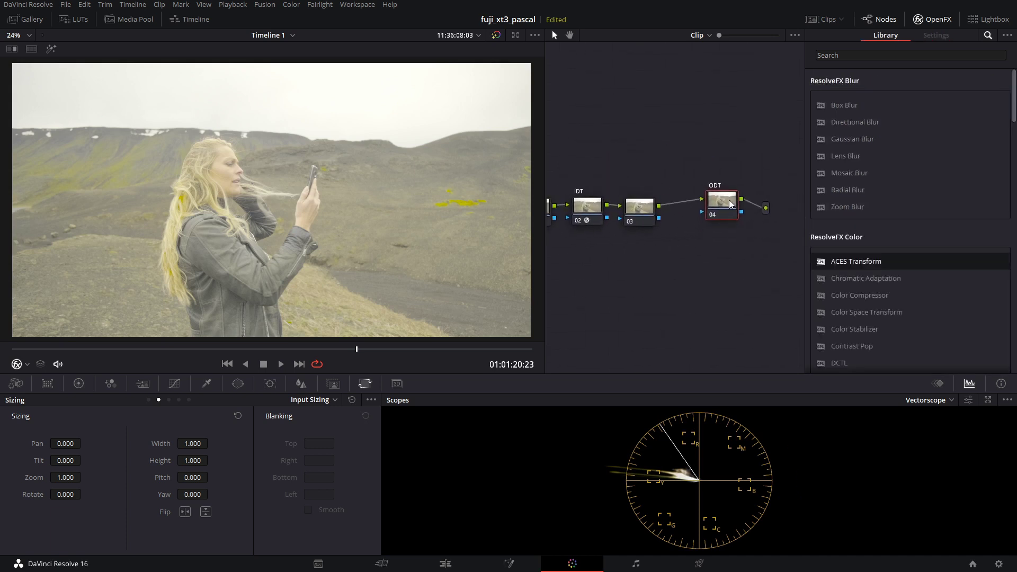
{"action": "left_click_drag", "start_coordinate": [888, 261], "coordinate": [721, 209]}
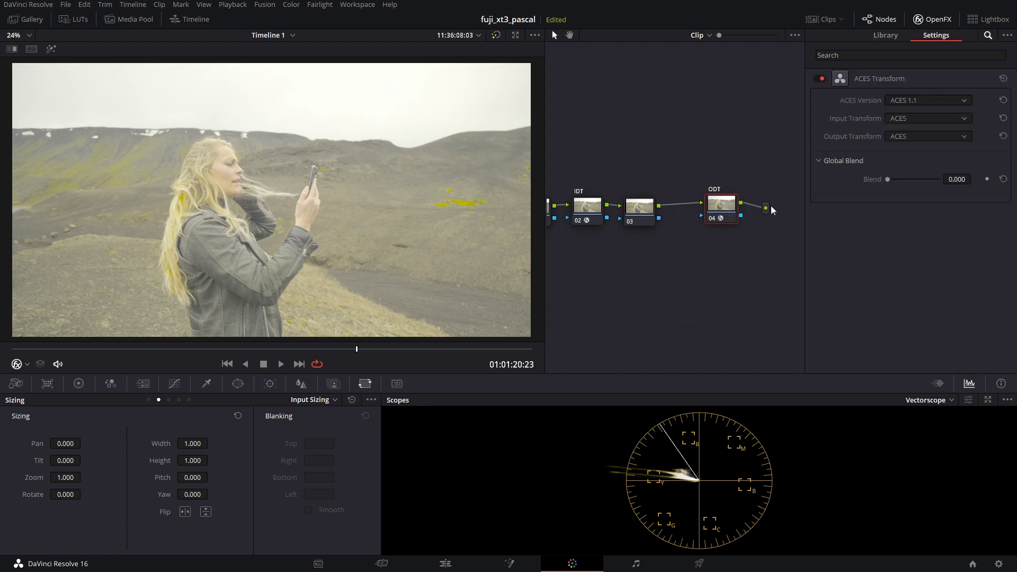
Set the ODT node's ACES Transform to ACEScct input and Rec.709 output.
{"action": "left_click", "coordinate": [904, 119]}
{"action": "left_click", "coordinate": [877, 153]}
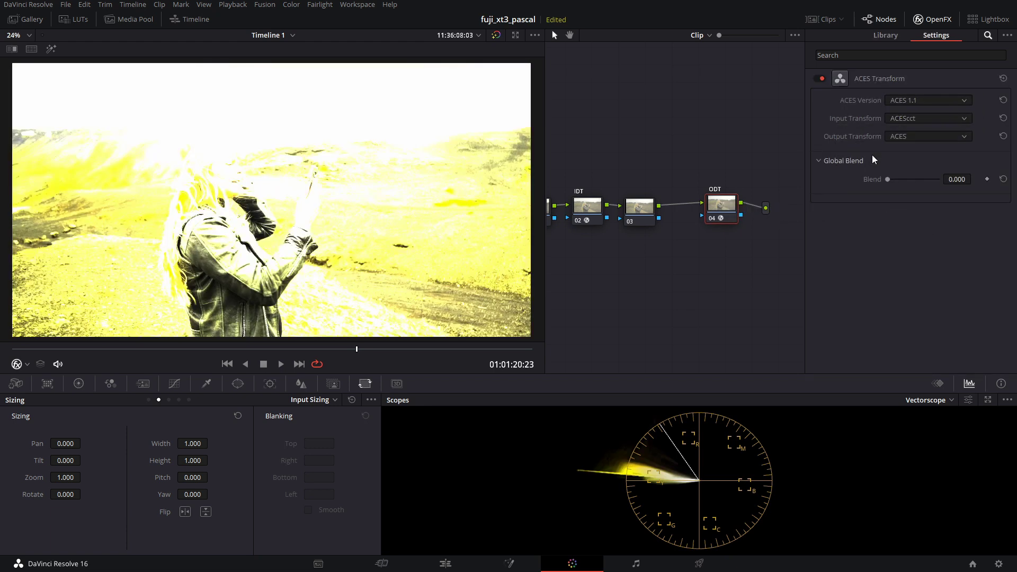
{"action": "left_click", "coordinate": [901, 138]}
{"action": "scroll", "coordinate": [908, 231], "scroll_direction": "down", "scroll_amount": 4}
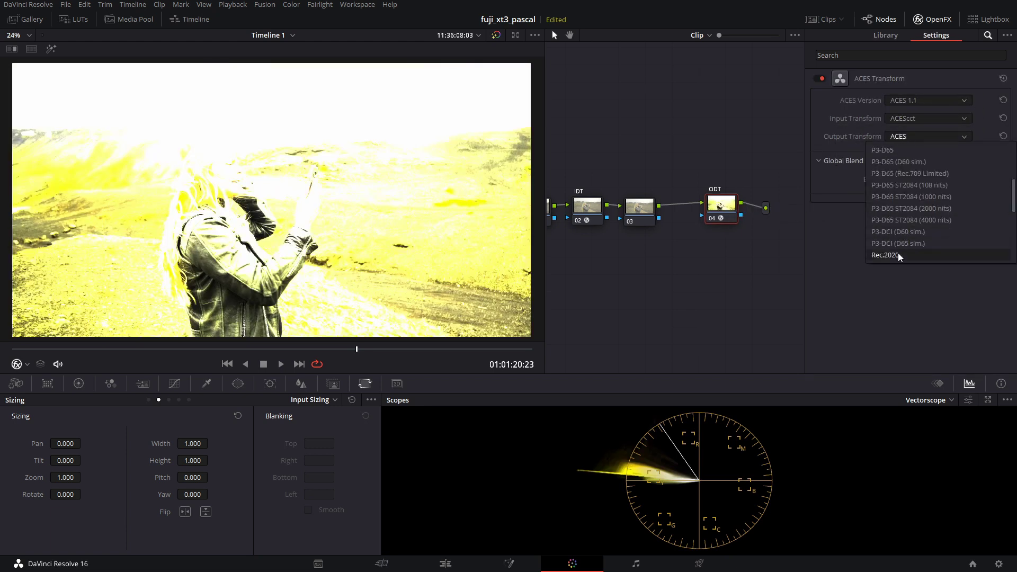
{"action": "scroll", "coordinate": [900, 217], "scroll_direction": "down", "scroll_amount": 2}
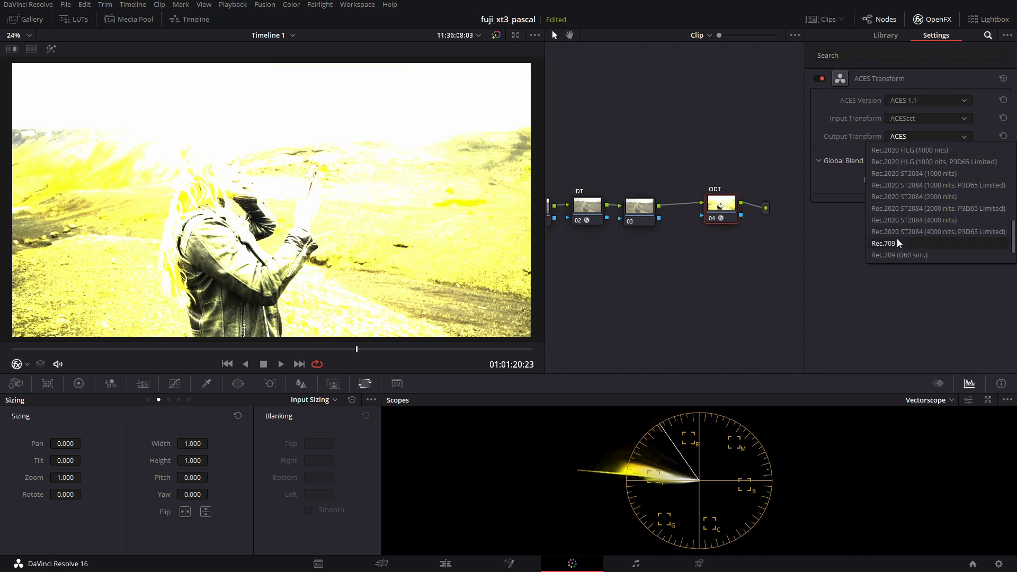
{"action": "left_click", "coordinate": [897, 238]}
{"action": "scroll", "coordinate": [334, 220], "scroll_direction": "down", "scroll_amount": 2}
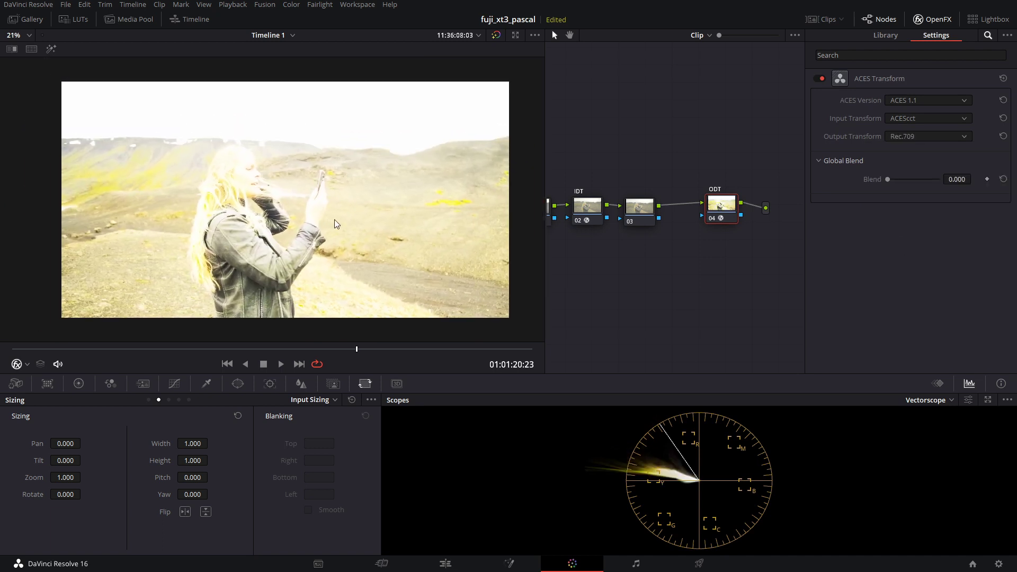
Label node 01, in front of the IDT node, "xform".
{"action": "left_click_drag", "start_coordinate": [627, 248], "coordinate": [659, 246]}
{"action": "left_click", "coordinate": [624, 204]}
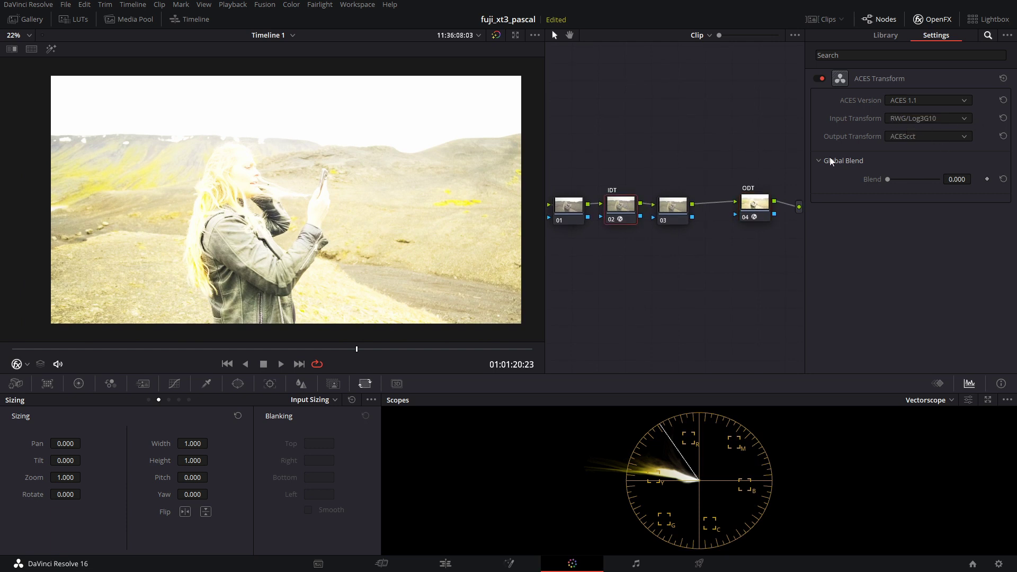
{"action": "left_click_drag", "start_coordinate": [607, 272], "coordinate": [638, 275]}
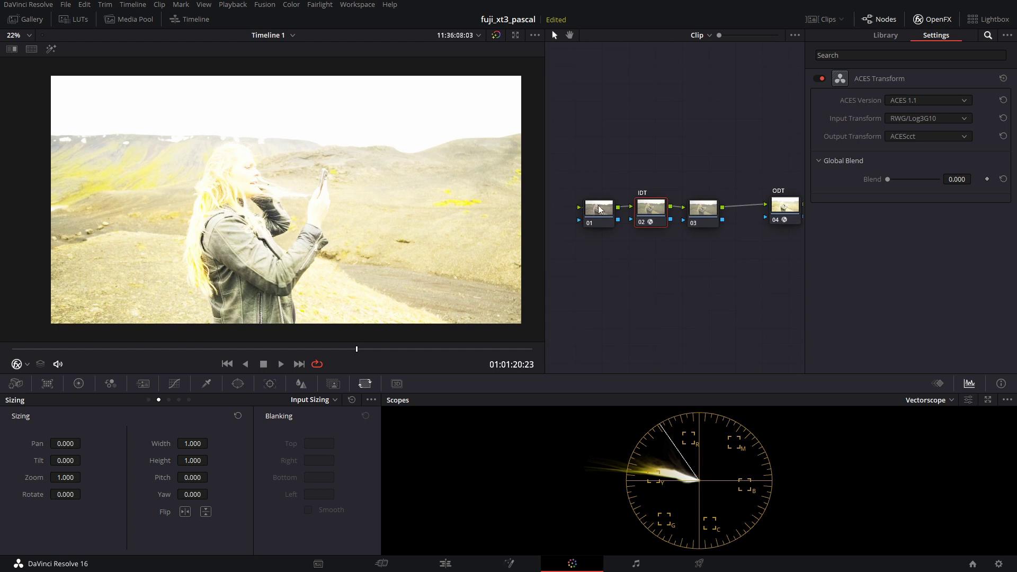
{"action": "left_click", "coordinate": [592, 226]}
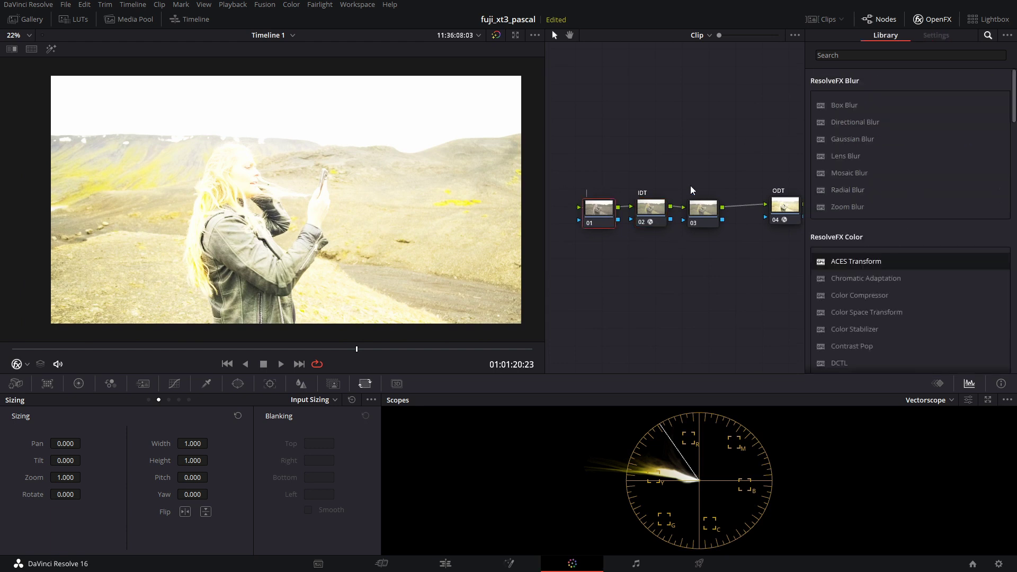
{"action": "type", "text": "xform"}
{"action": "key", "text": "Return"}
Apply the Color Space Transform effect to the xform node and set its Input Color Space to Rec.2020.
{"action": "left_click_drag", "start_coordinate": [847, 312], "coordinate": [608, 212]}
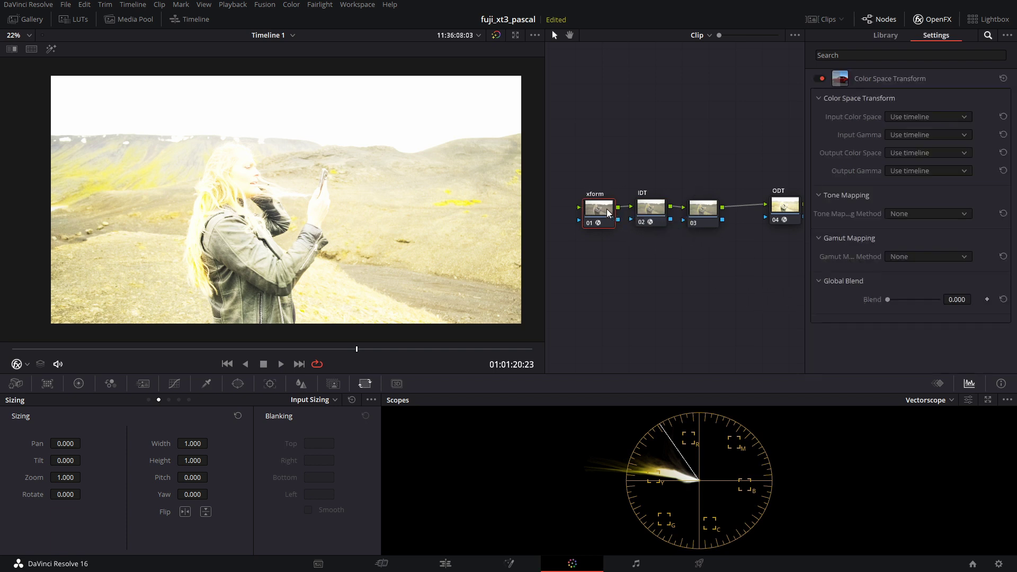
{"action": "left_click", "coordinate": [926, 118]}
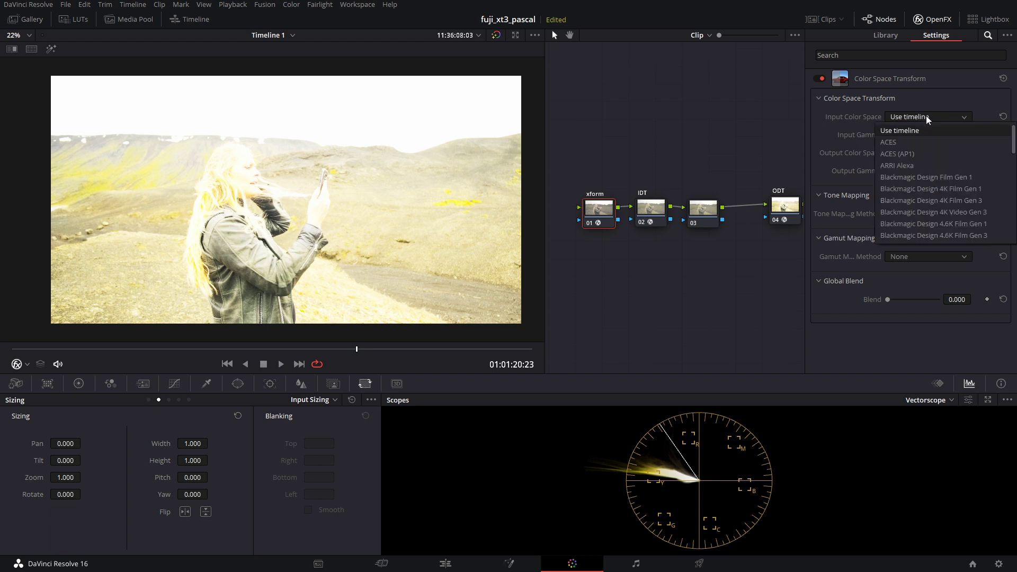
{"action": "scroll", "coordinate": [929, 187], "scroll_direction": "down", "scroll_amount": 6}
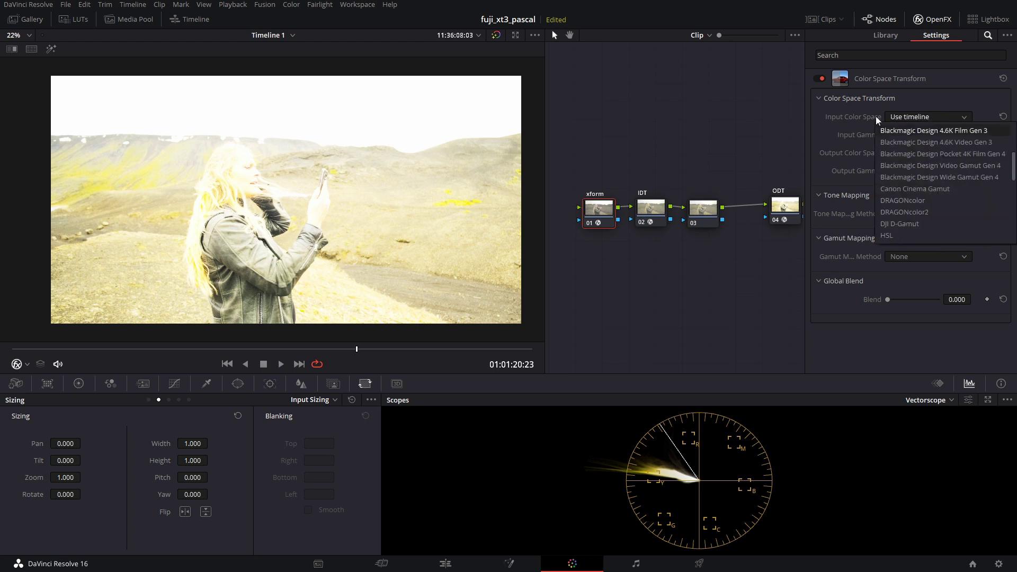
{"action": "scroll", "coordinate": [911, 189], "scroll_direction": "down", "scroll_amount": 3}
{"action": "left_click", "coordinate": [903, 192]}
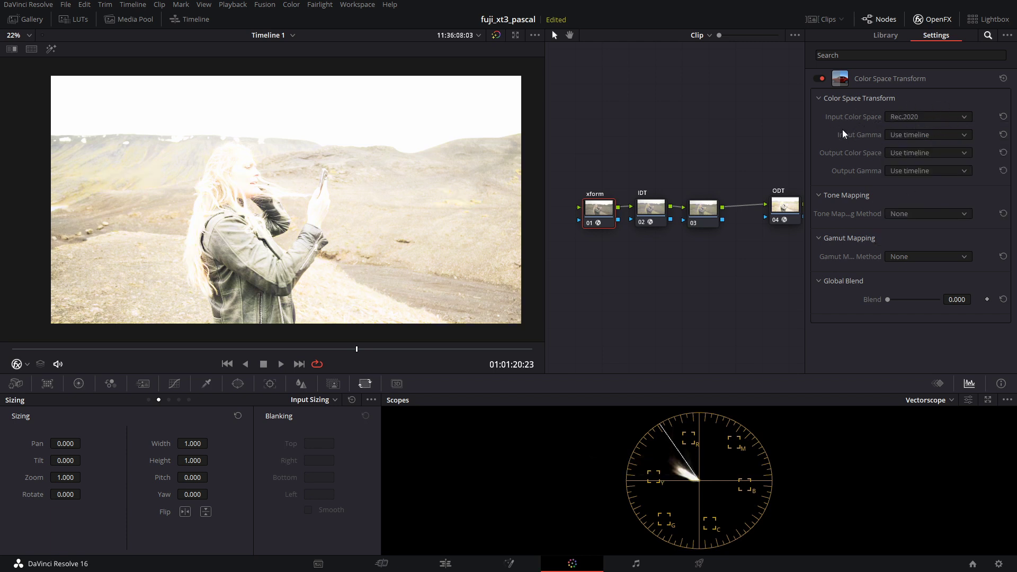
Set the xform node's Input Gamma to FujiFilm F-Log.
{"action": "left_click", "coordinate": [963, 135]}
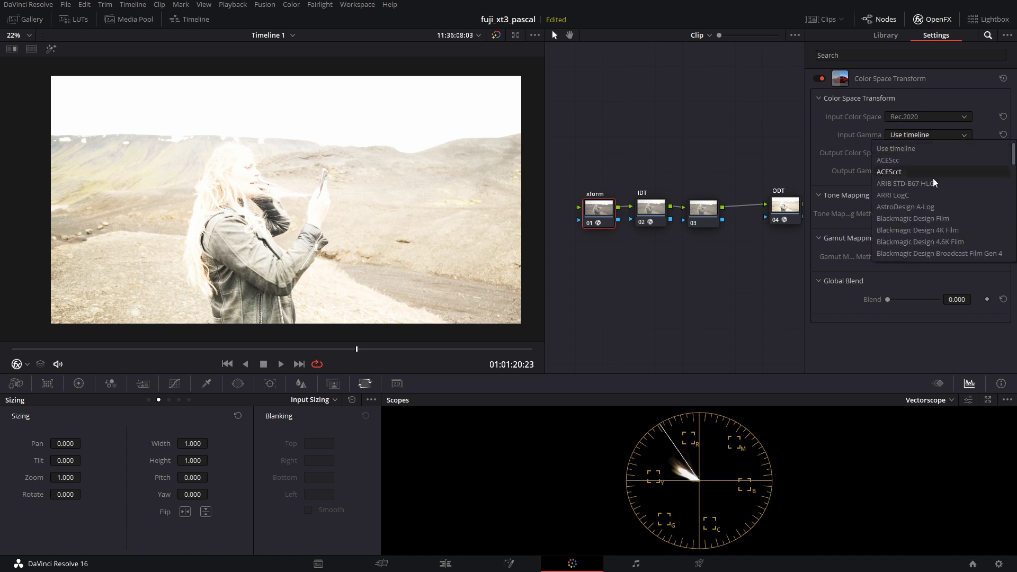
{"action": "scroll", "coordinate": [924, 200], "scroll_direction": "down", "scroll_amount": 5}
{"action": "left_click", "coordinate": [918, 220]}
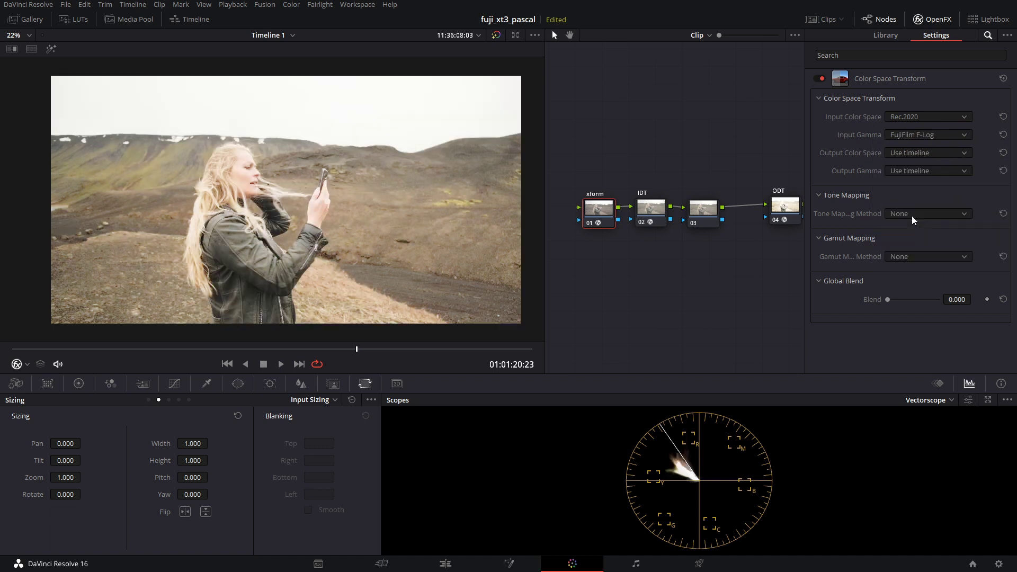
Set the xform node's Output Color Space to REDWideGamutRGB and its Output Gamma to RED Log3G10.
{"action": "left_click", "coordinate": [916, 154]}
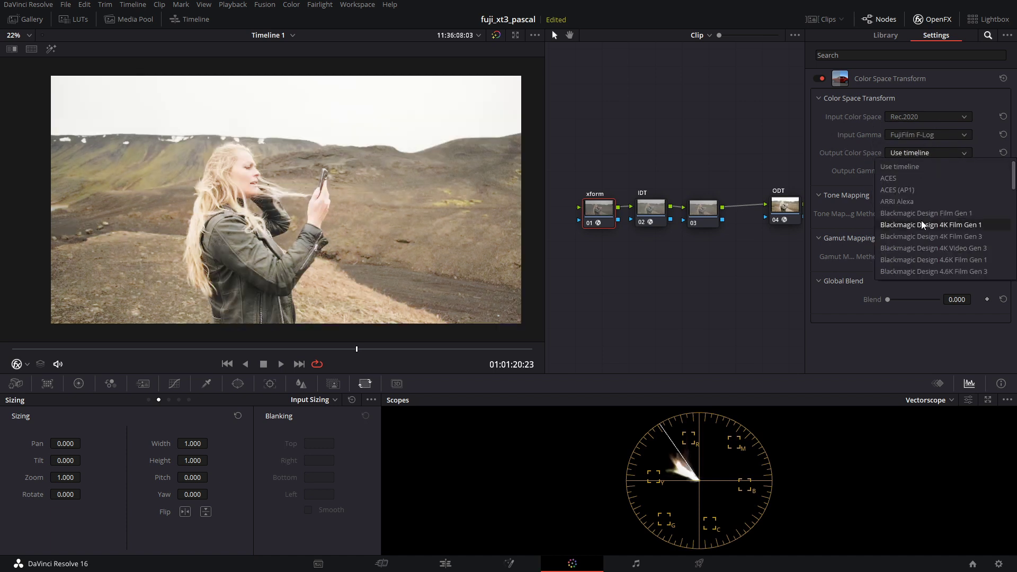
{"action": "scroll", "coordinate": [920, 220], "scroll_direction": "down", "scroll_amount": 3}
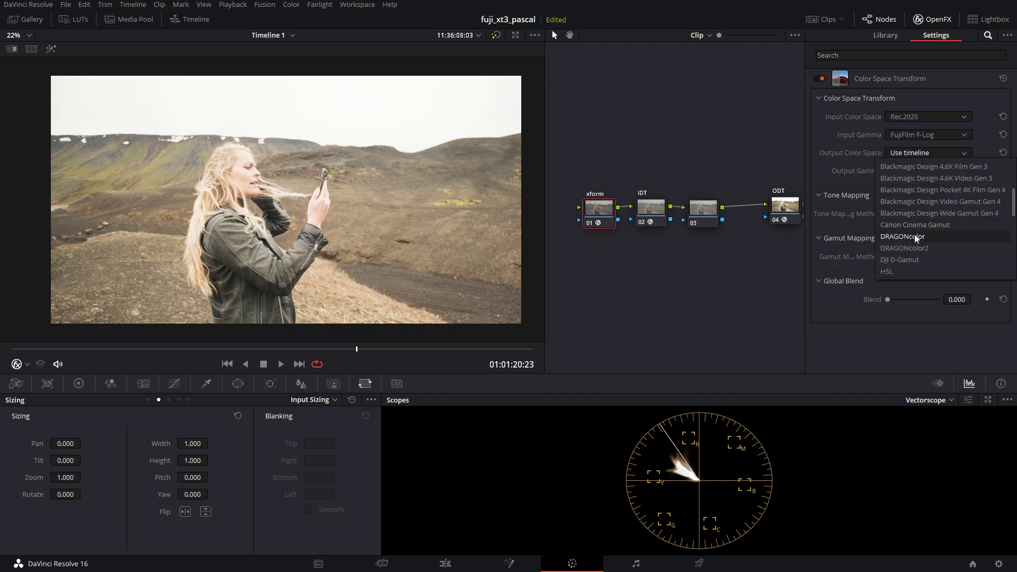
{"action": "scroll", "coordinate": [915, 234], "scroll_direction": "down", "scroll_amount": 6}
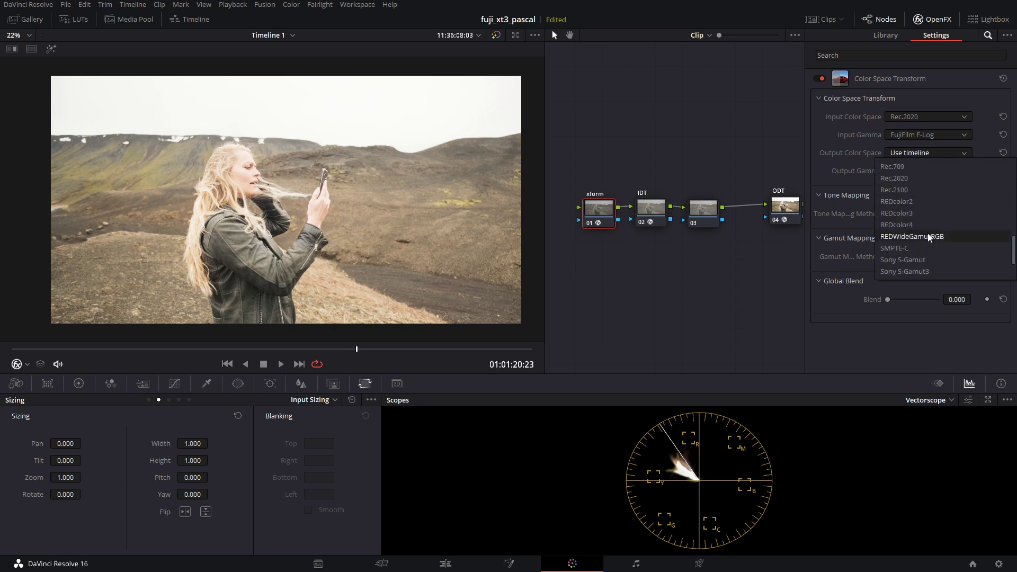
{"action": "left_click", "coordinate": [928, 237]}
{"action": "left_click", "coordinate": [926, 169]}
{"action": "scroll", "coordinate": [918, 230], "scroll_direction": "down", "scroll_amount": 3}
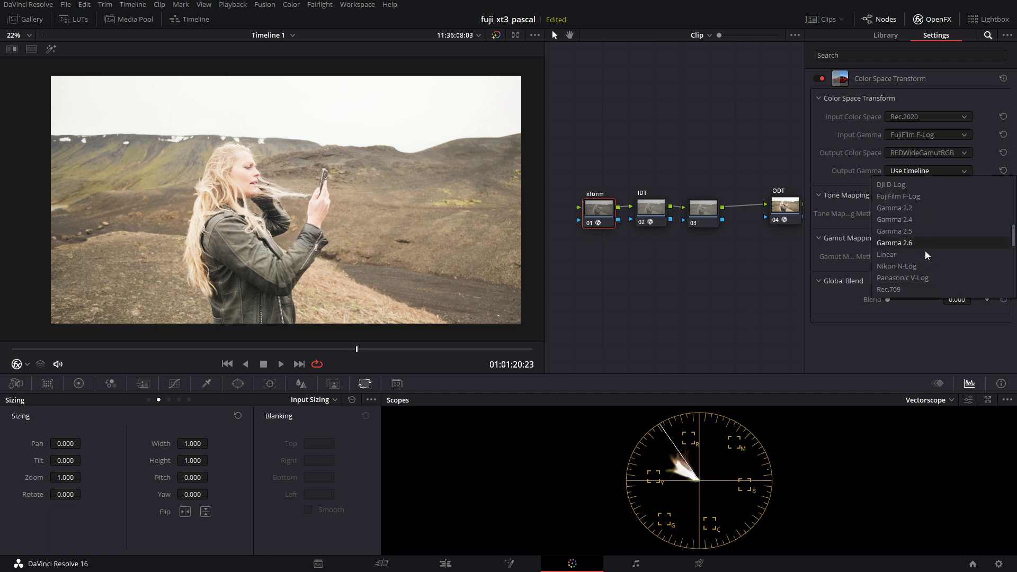
{"action": "scroll", "coordinate": [925, 253], "scroll_direction": "down", "scroll_amount": 4}
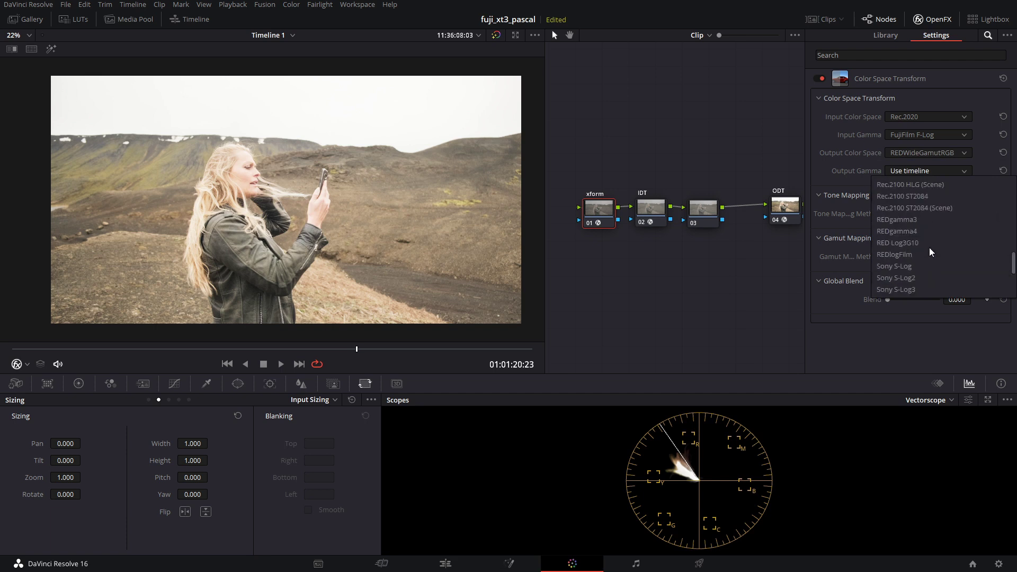
{"action": "left_click", "coordinate": [912, 244]}
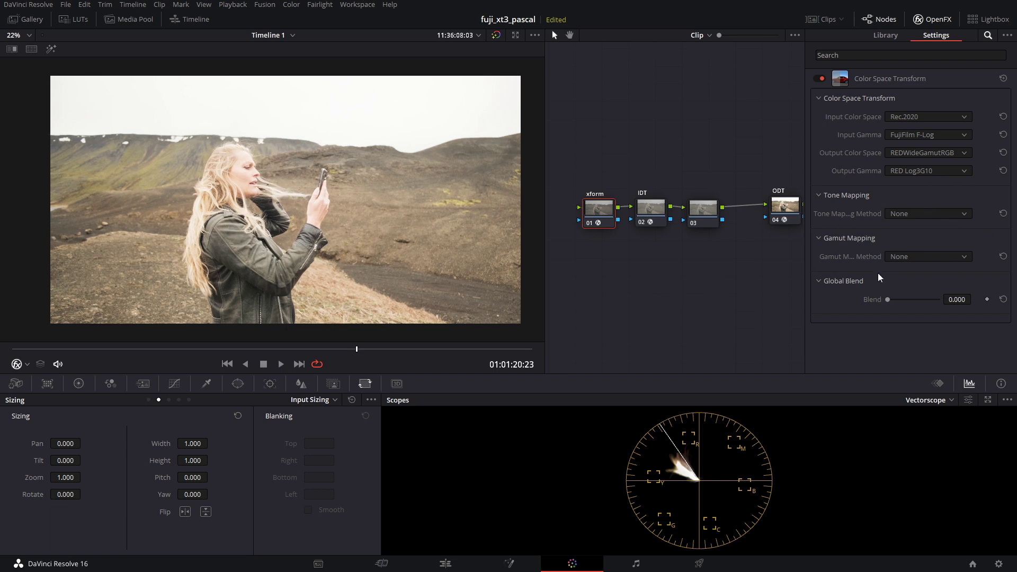
Label node 03 "exp" and place it above the xform and IDT nodes.
{"action": "left_click", "coordinate": [660, 214]}
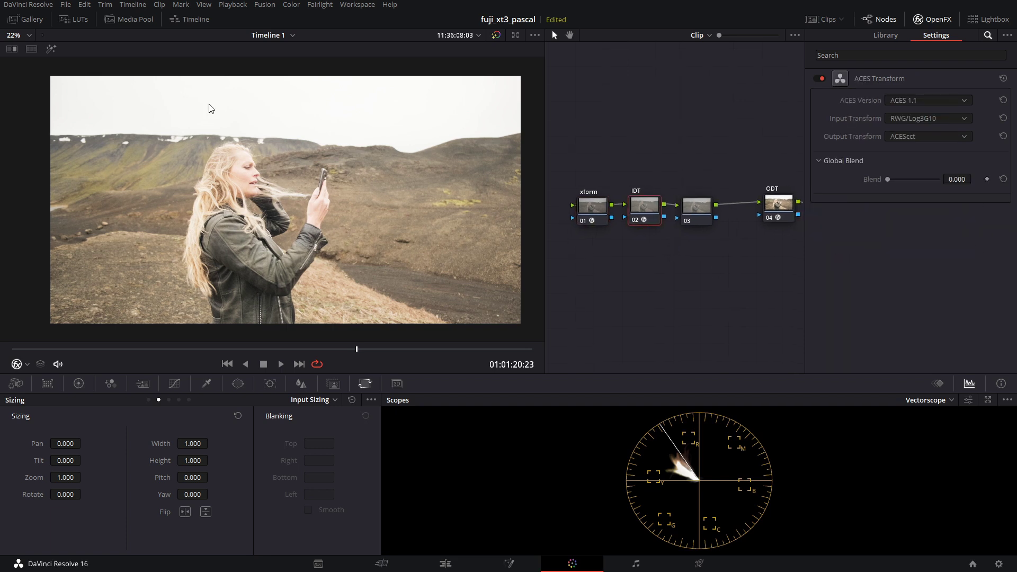
{"action": "left_click_drag", "start_coordinate": [379, 193], "coordinate": [355, 180]}
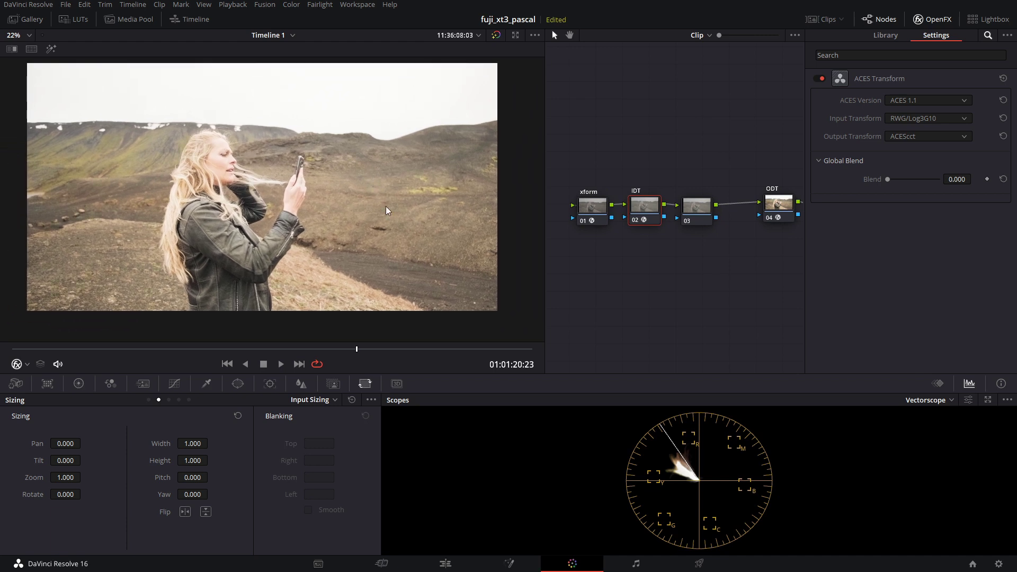
{"action": "left_click", "coordinate": [698, 208]}
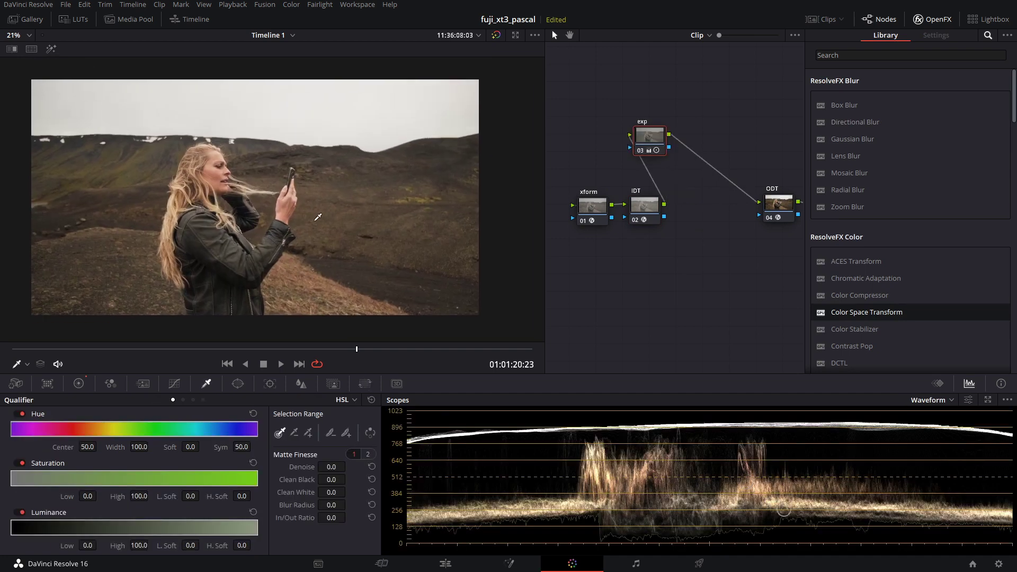
{"action": "left_click_drag", "start_coordinate": [315, 198], "coordinate": [309, 214]}
{"action": "left_click_drag", "start_coordinate": [648, 134], "coordinate": [631, 146]}
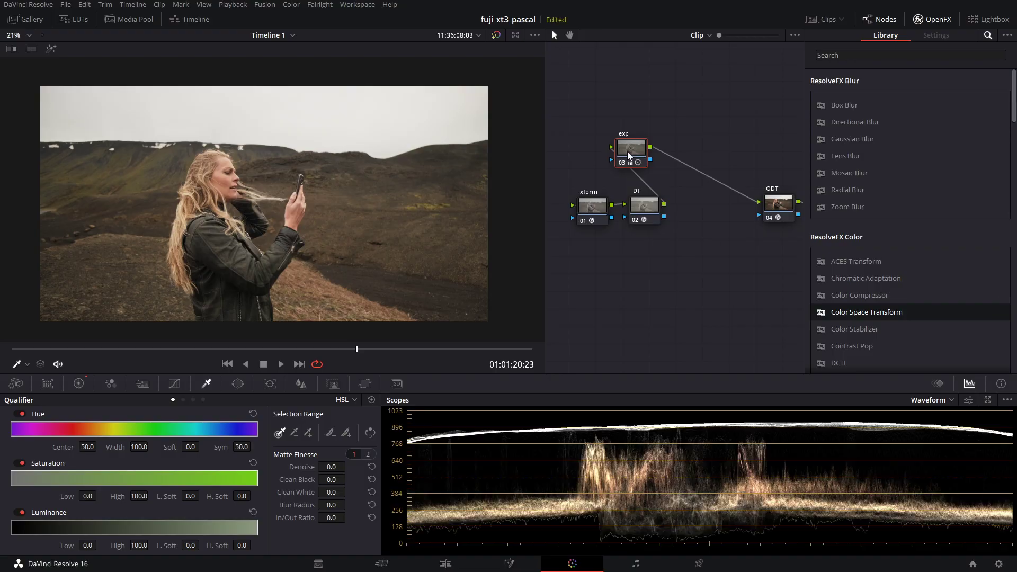
Label node 06 "vig" and apply the DCTL effect to the LMT node.
{"action": "type", "text": "g"}
{"action": "key", "text": "Return"}
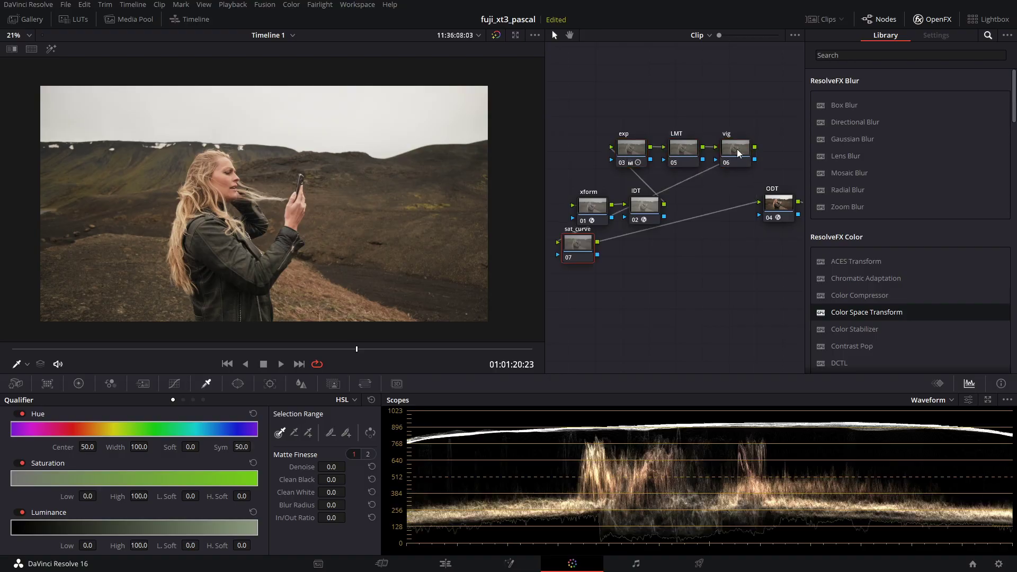
{"action": "left_click_drag", "start_coordinate": [839, 105], "coordinate": [683, 152]}
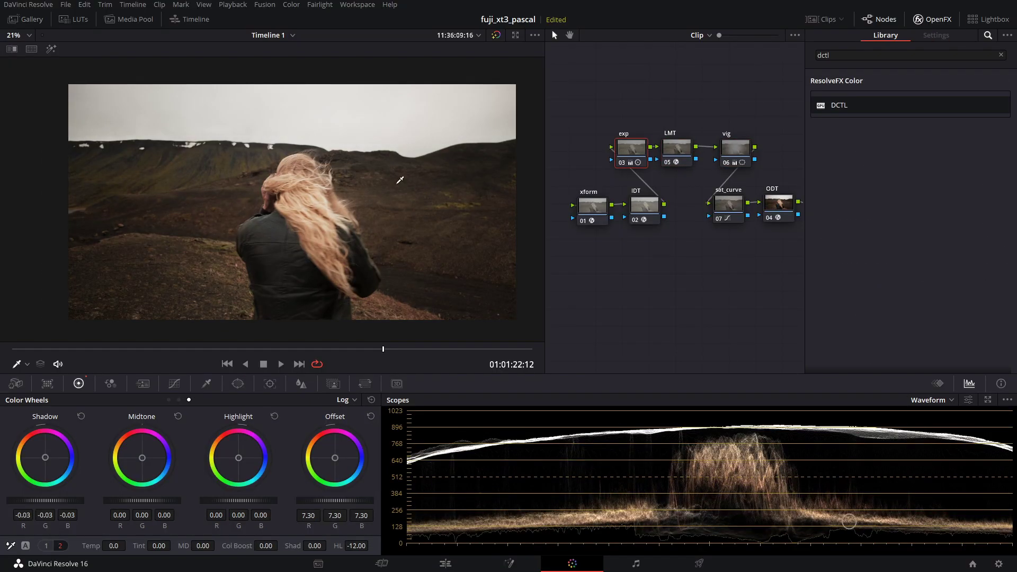
Set the vig node's Key Output Gain to 0.459.
{"action": "left_click", "coordinate": [229, 349]}
{"action": "left_click", "coordinate": [333, 383]}
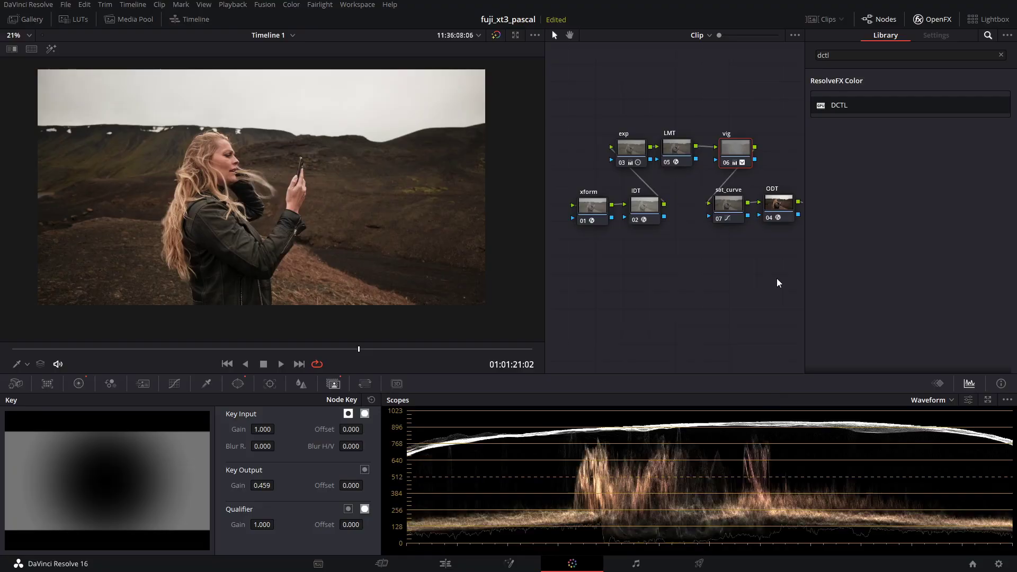
Pull the ODT node below the sat_curve node and return it to the end of the node chain.
{"action": "left_click", "coordinate": [700, 263]}
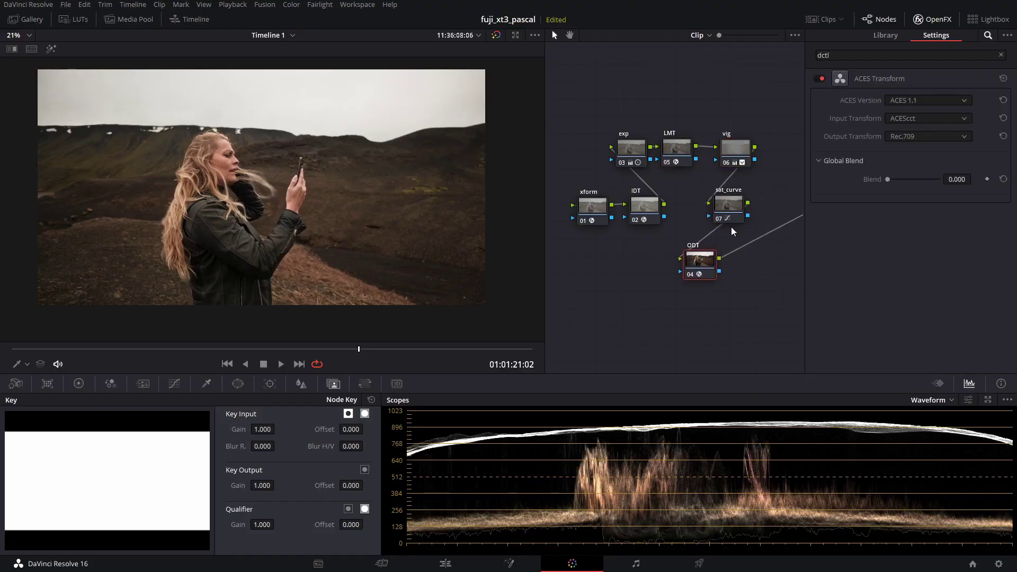
{"action": "left_click_drag", "start_coordinate": [685, 266], "coordinate": [749, 209]}
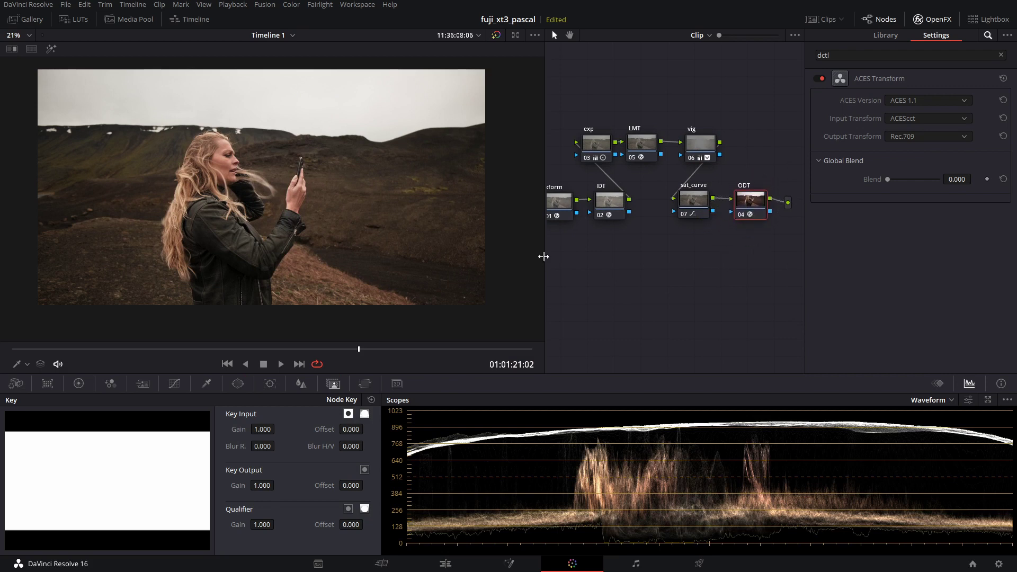
{"action": "mouse_move", "coordinate": [635, 244]}
{"action": "left_mouse_down"}
{"action": "mouse_move", "coordinate": [670, 244]}
{"action": "mouse_move", "coordinate": [655, 247]}
{"action": "left_mouse_up"}
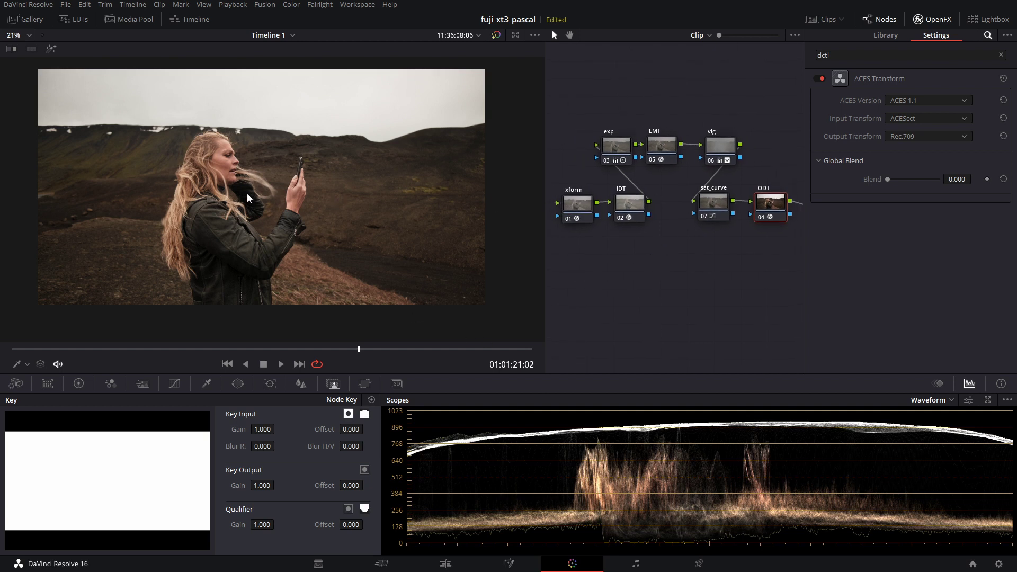
Examine the graded shot in the viewer at a slightly earlier frame, checking the woman and the landscape up close.
{"action": "left_click_drag", "start_coordinate": [328, 203], "coordinate": [325, 208]}
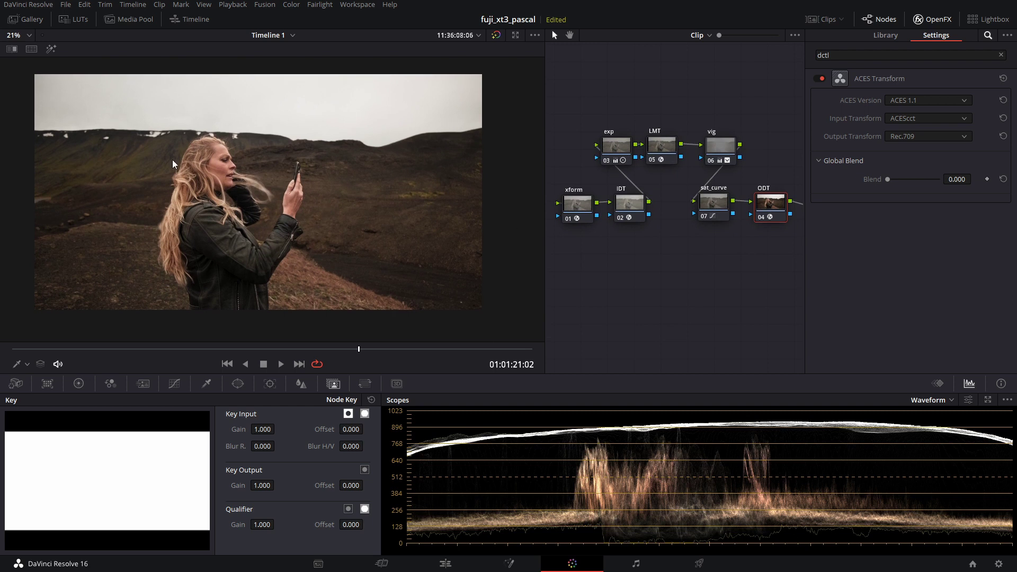
{"action": "mouse_move", "coordinate": [355, 350]}
{"action": "left_mouse_down"}
{"action": "mouse_move", "coordinate": [40, 345]}
{"action": "mouse_move", "coordinate": [403, 345]}
{"action": "mouse_move", "coordinate": [143, 329]}
{"action": "mouse_move", "coordinate": [377, 336]}
{"action": "mouse_move", "coordinate": [338, 340]}
{"action": "mouse_move", "coordinate": [355, 339]}
{"action": "left_mouse_up"}
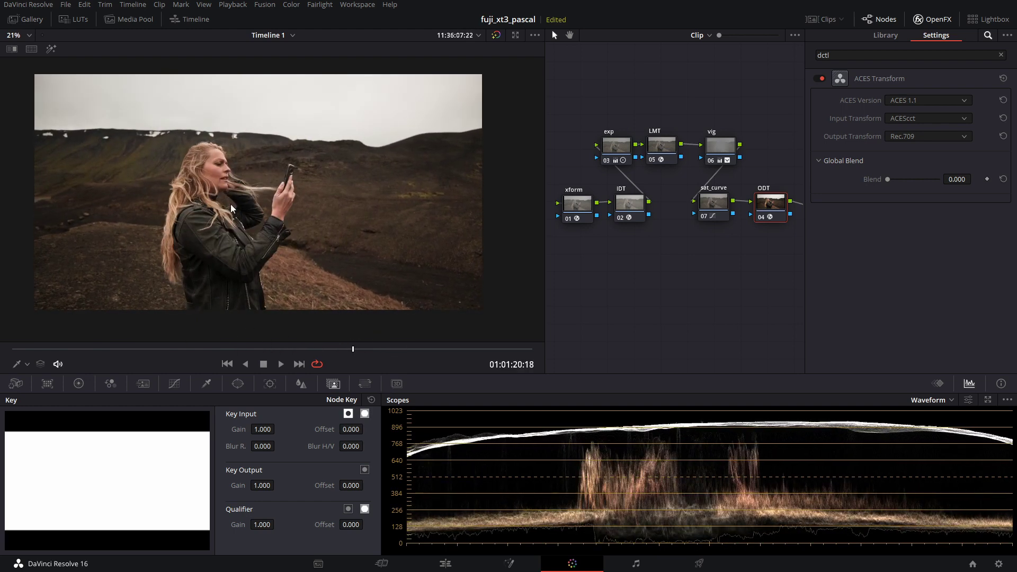
{"action": "mouse_move", "coordinate": [291, 213]}
{"action": "left_mouse_down"}
{"action": "mouse_move", "coordinate": [309, 221]}
{"action": "mouse_move", "coordinate": [292, 214]}
{"action": "left_mouse_up"}
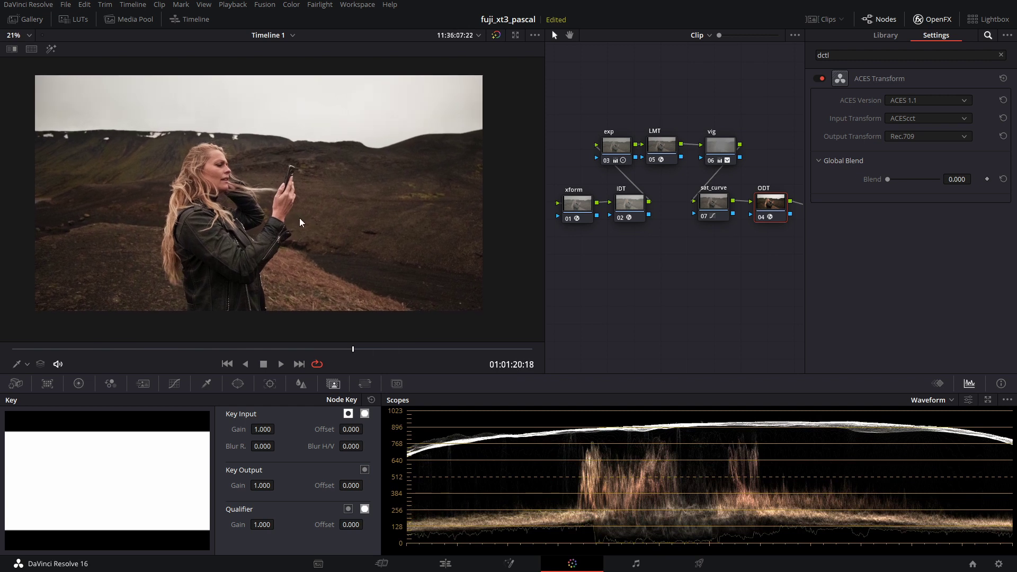
{"action": "scroll", "coordinate": [300, 222], "scroll_direction": "up", "scroll_amount": 1}
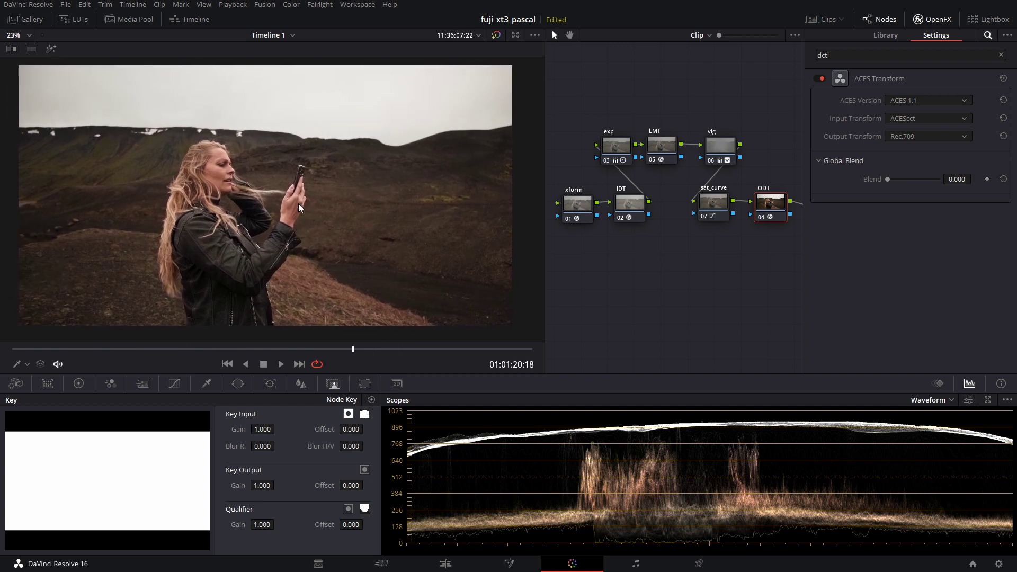
{"action": "scroll", "coordinate": [297, 202], "scroll_direction": "up", "scroll_amount": 1}
{"action": "scroll", "coordinate": [300, 199], "scroll_direction": "down", "scroll_amount": 1}
{"action": "left_click_drag", "start_coordinate": [301, 199], "coordinate": [308, 200]}
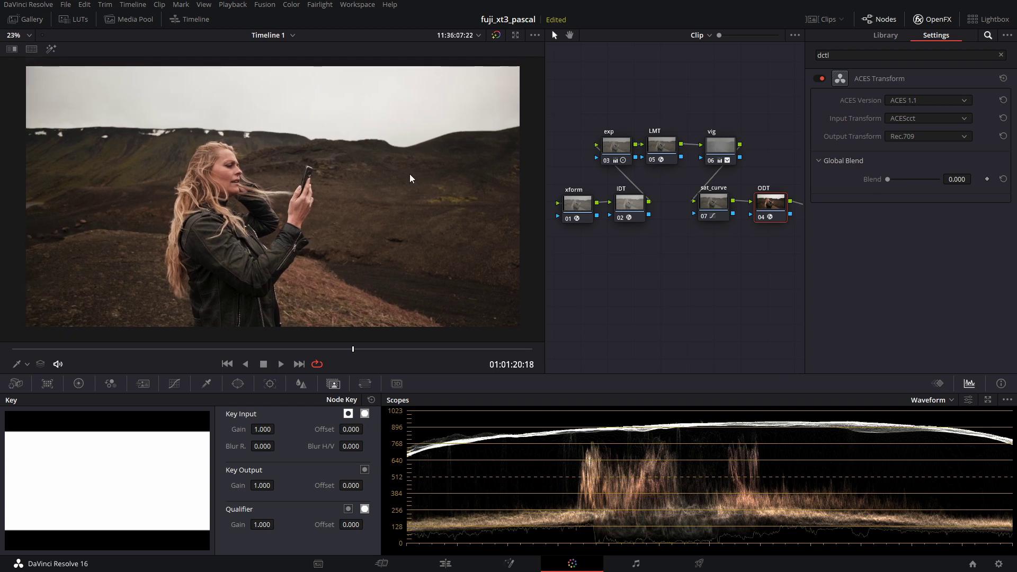